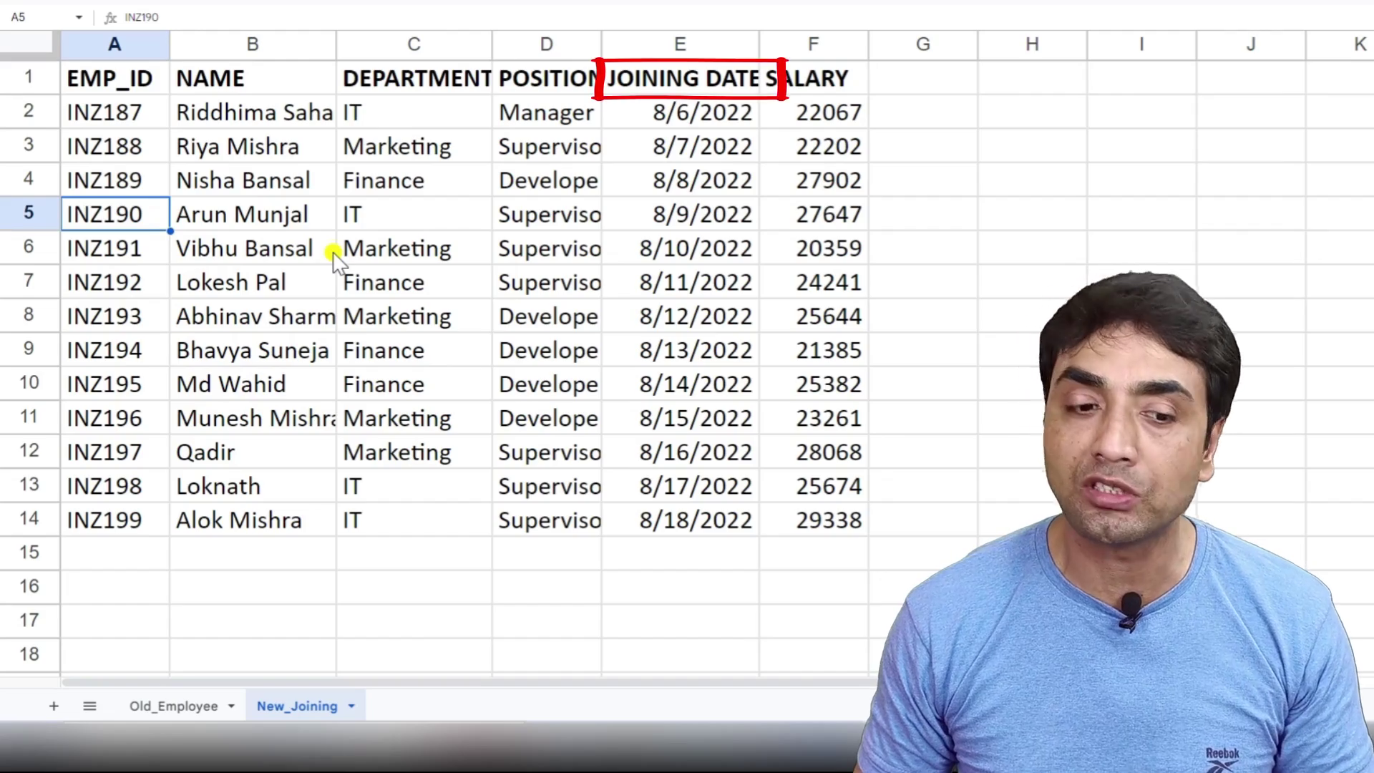
# - Start a QUERY formula in cell H72 of the Old_Employee sheet, opening an array with the range A1:F87
pyautogui.click(172, 708)
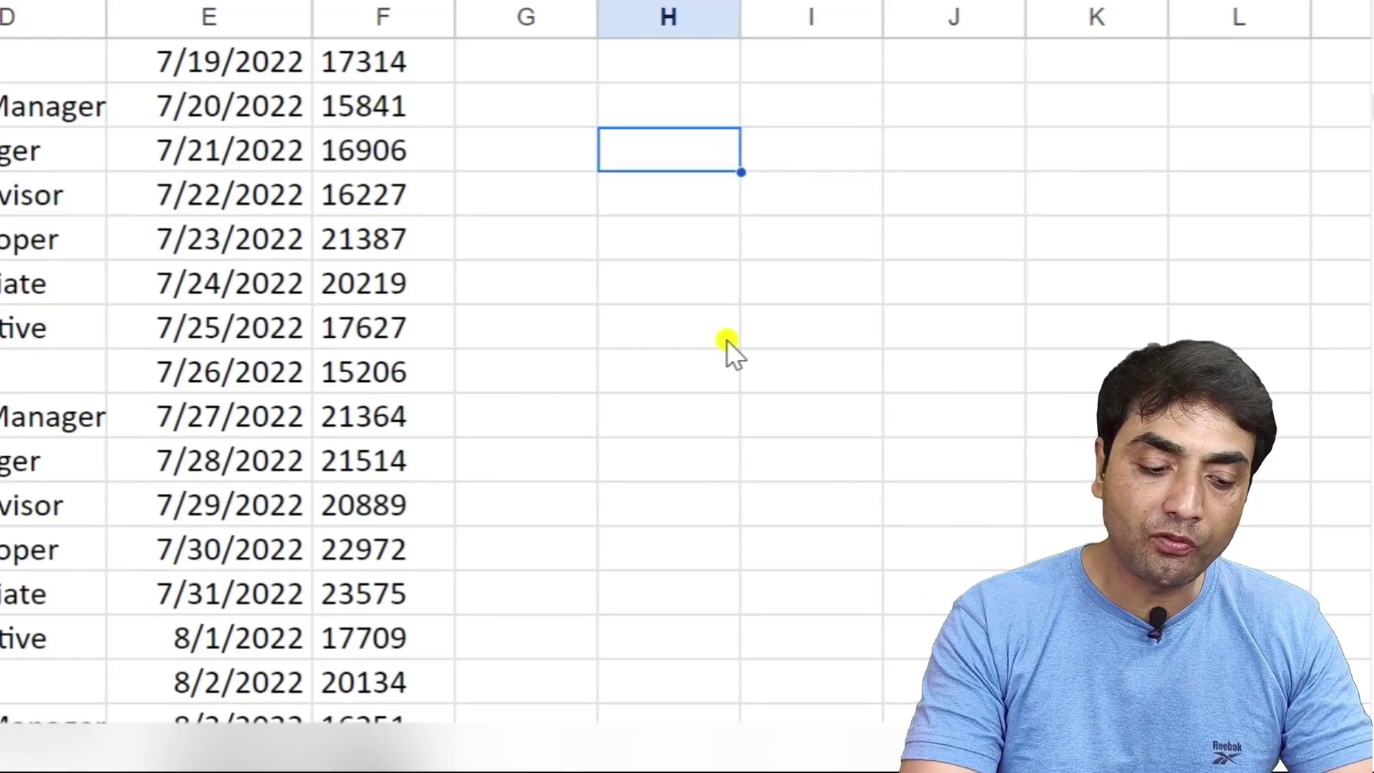
pyautogui.write('=query')
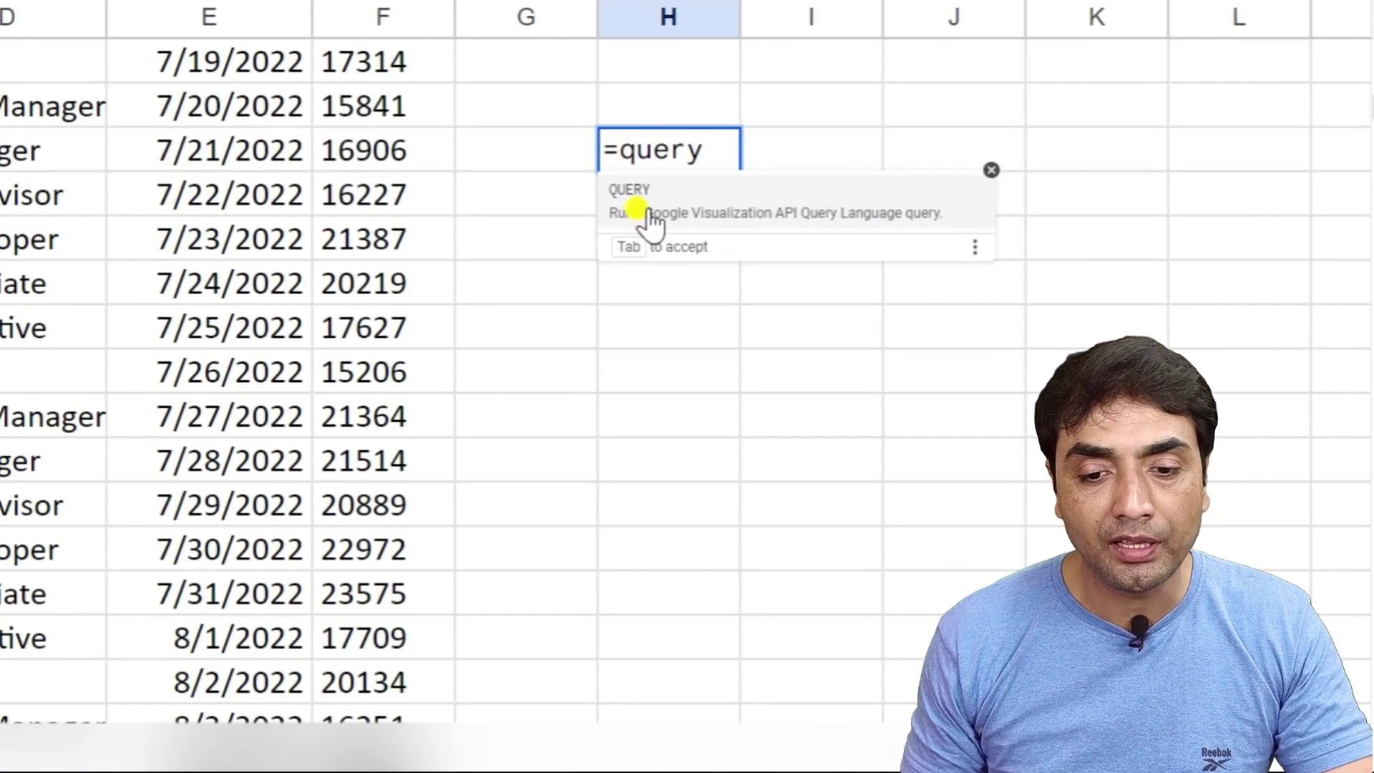
pyautogui.click(630, 193)
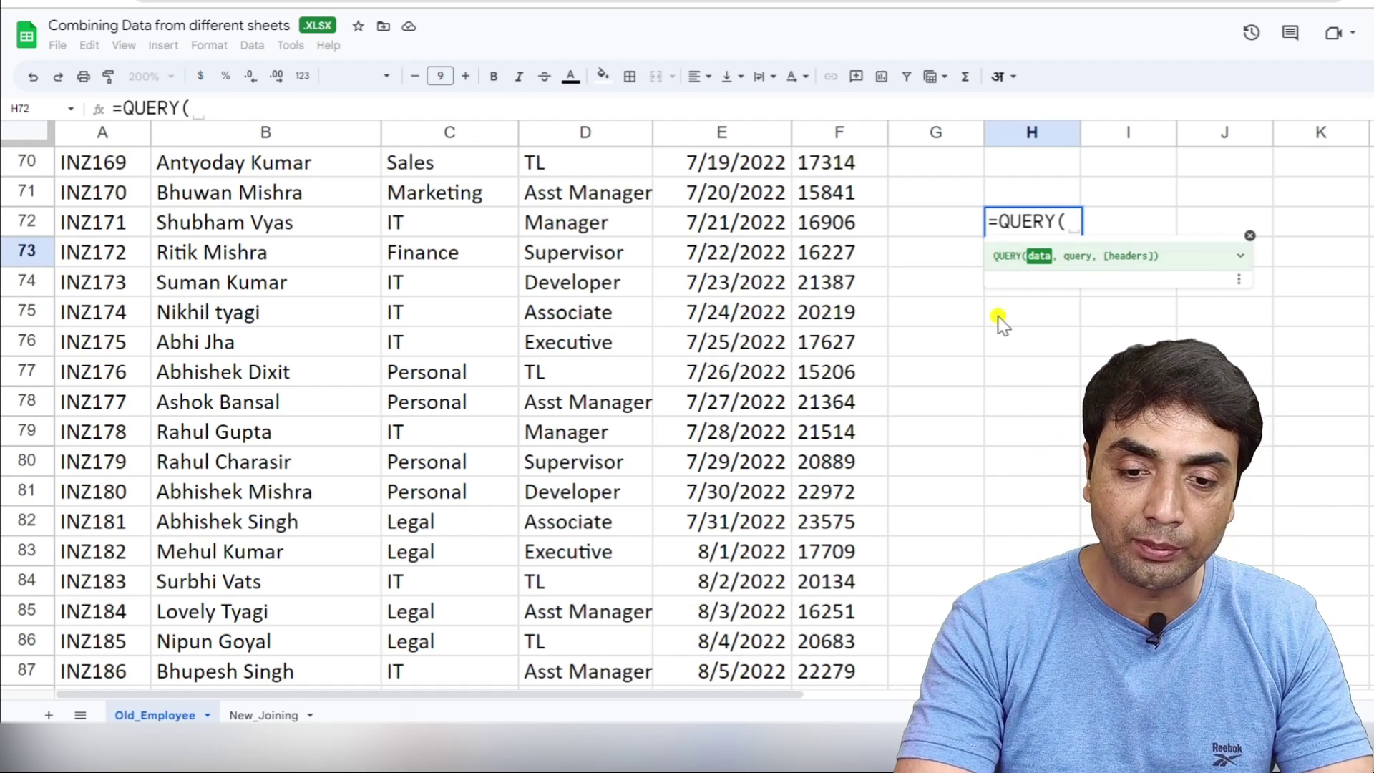
pyautogui.write('{')
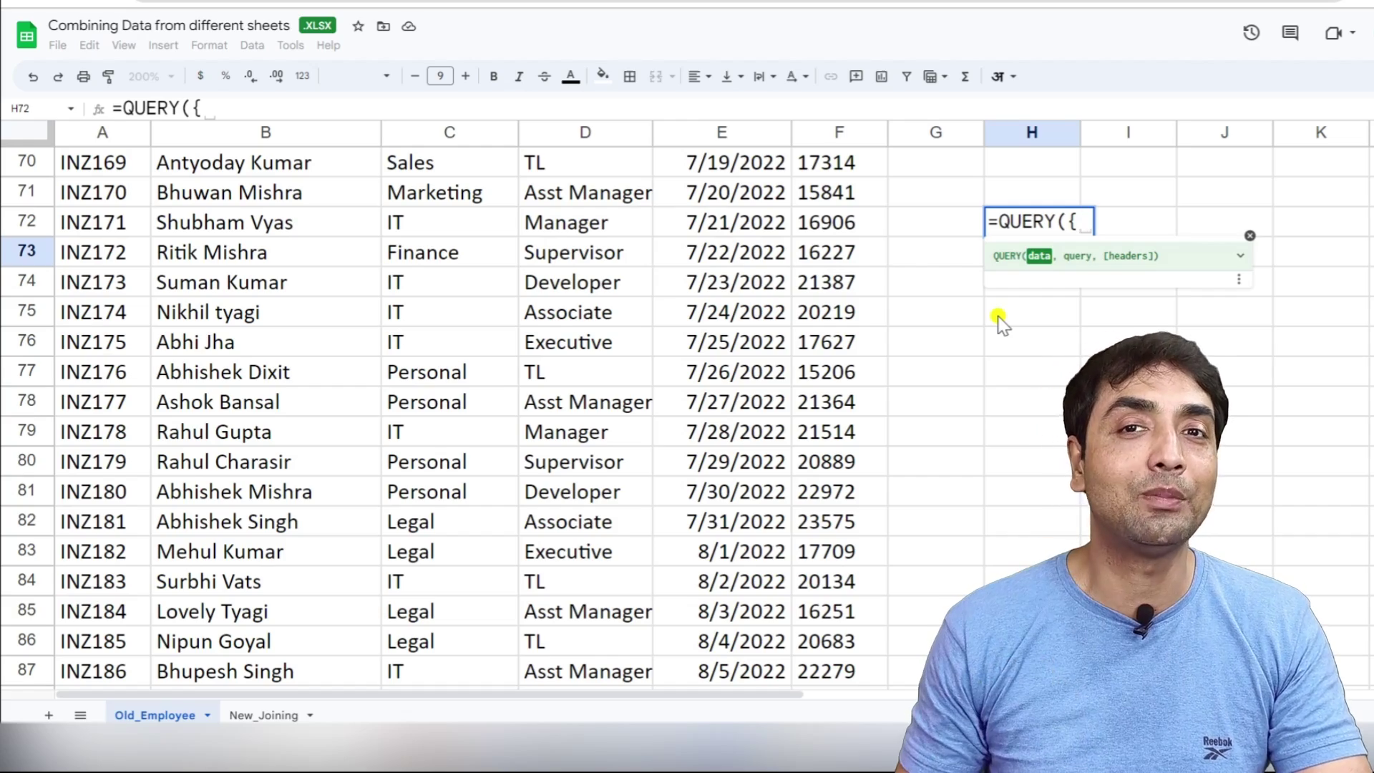
pyautogui.scroll(20, 286, 215)
pyautogui.click(80, 167)
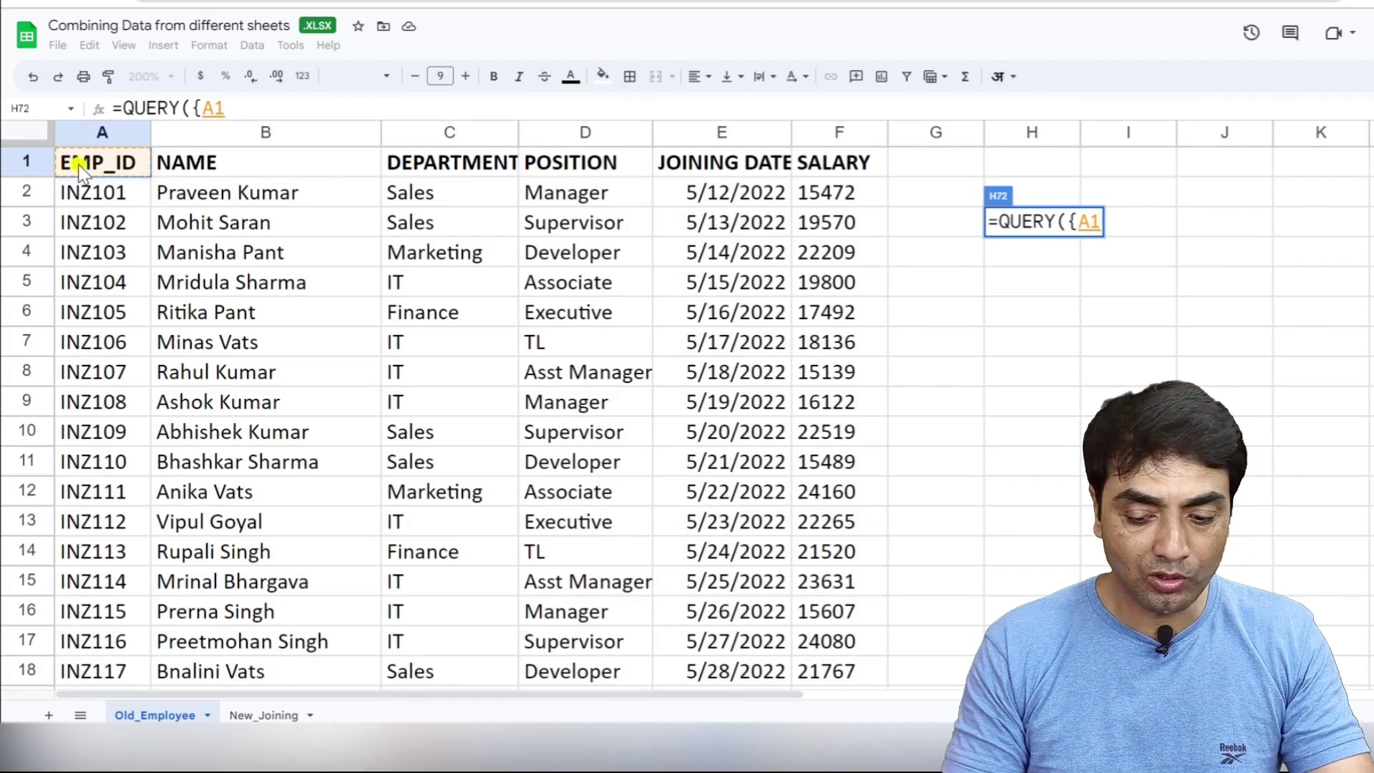
pyautogui.hotkey('ctrl', 'shift', 'Right')
pyautogui.hotkey('ctrl', 'shift', 'Down')
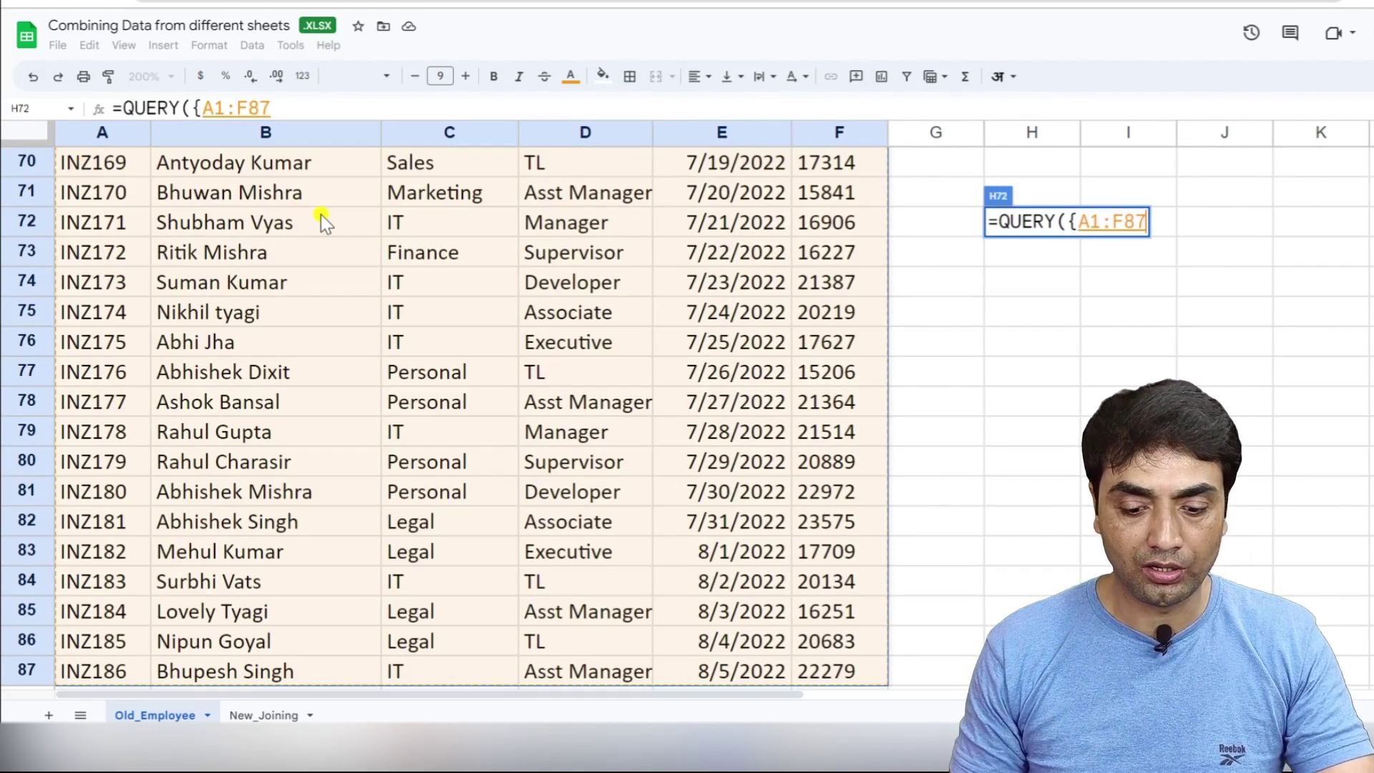
# - Append New_Joining!A1:F14 to the array as a second, semicolon-separated range and close the array with a brace
pyautogui.write(';')
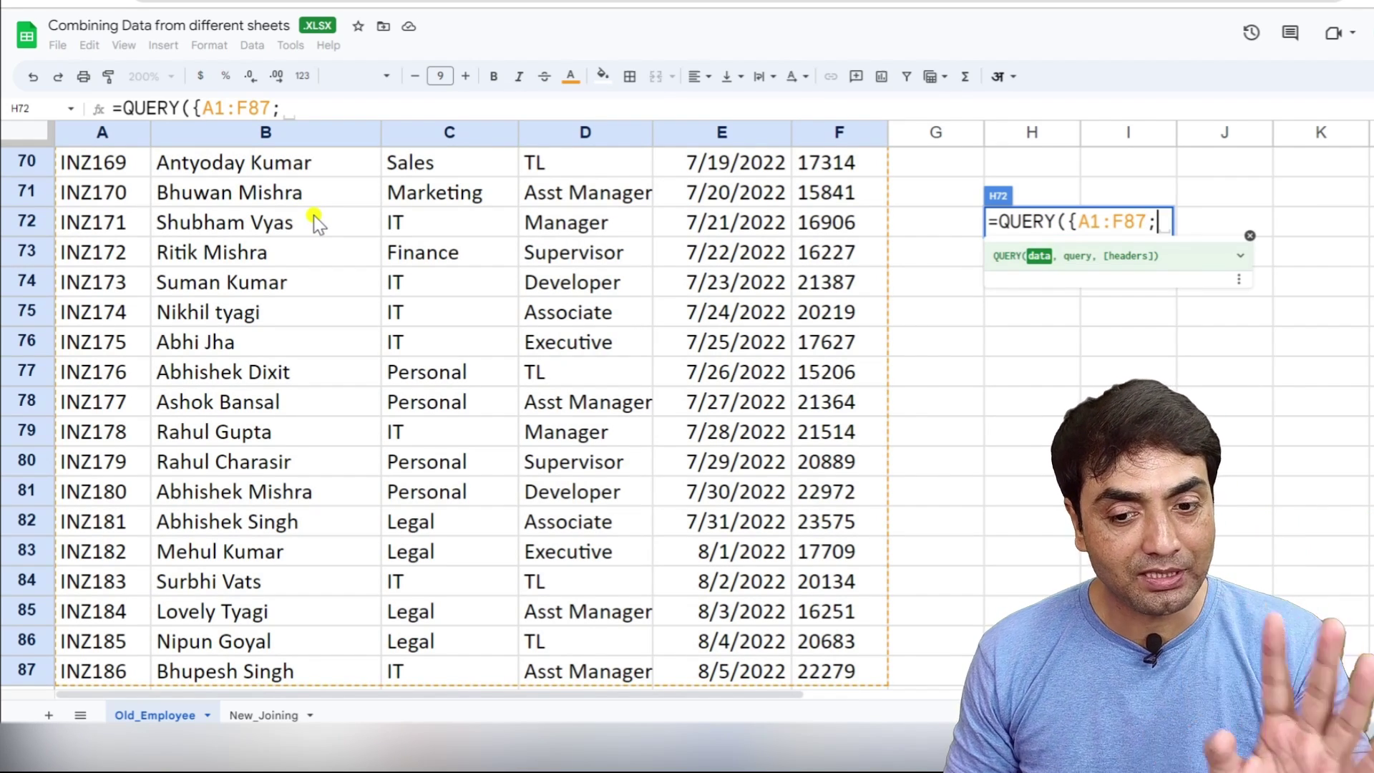
pyautogui.click(259, 715)
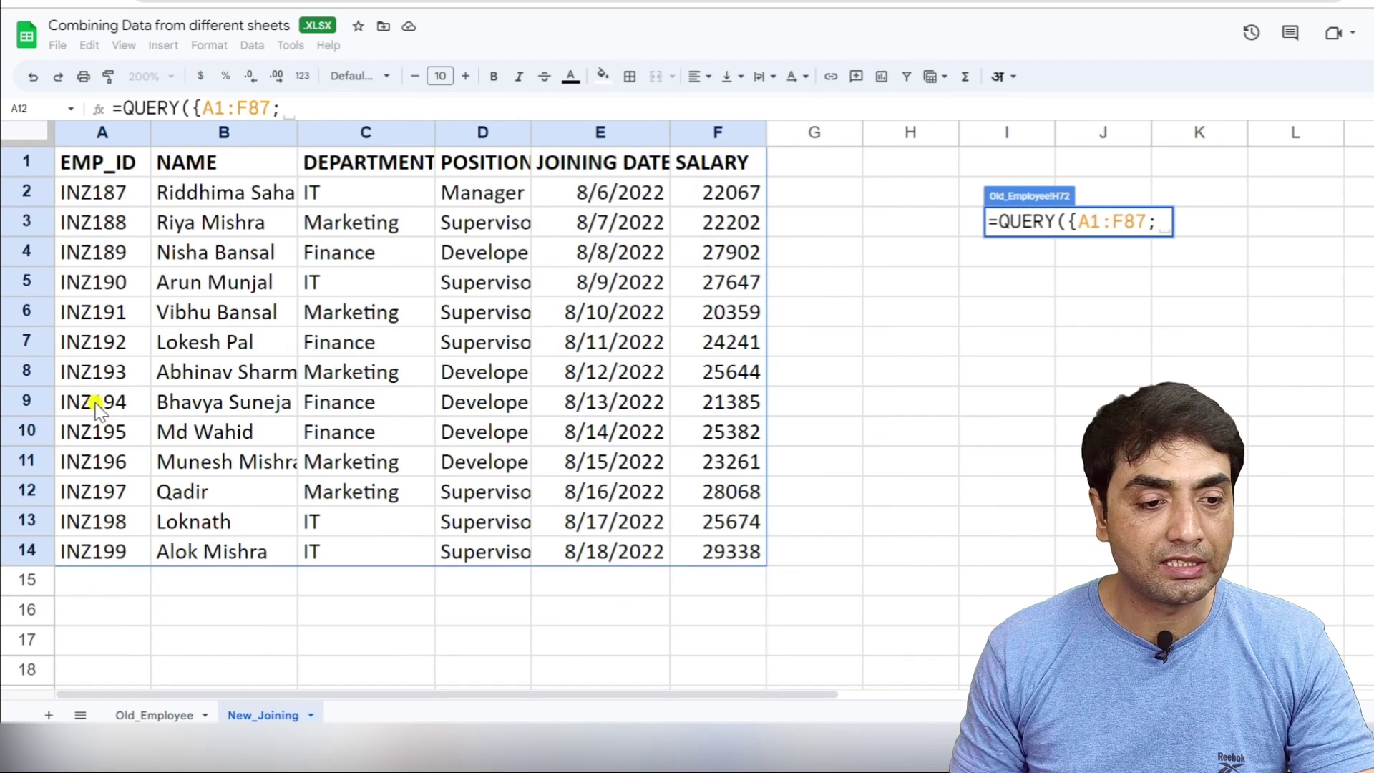
pyautogui.click(79, 169)
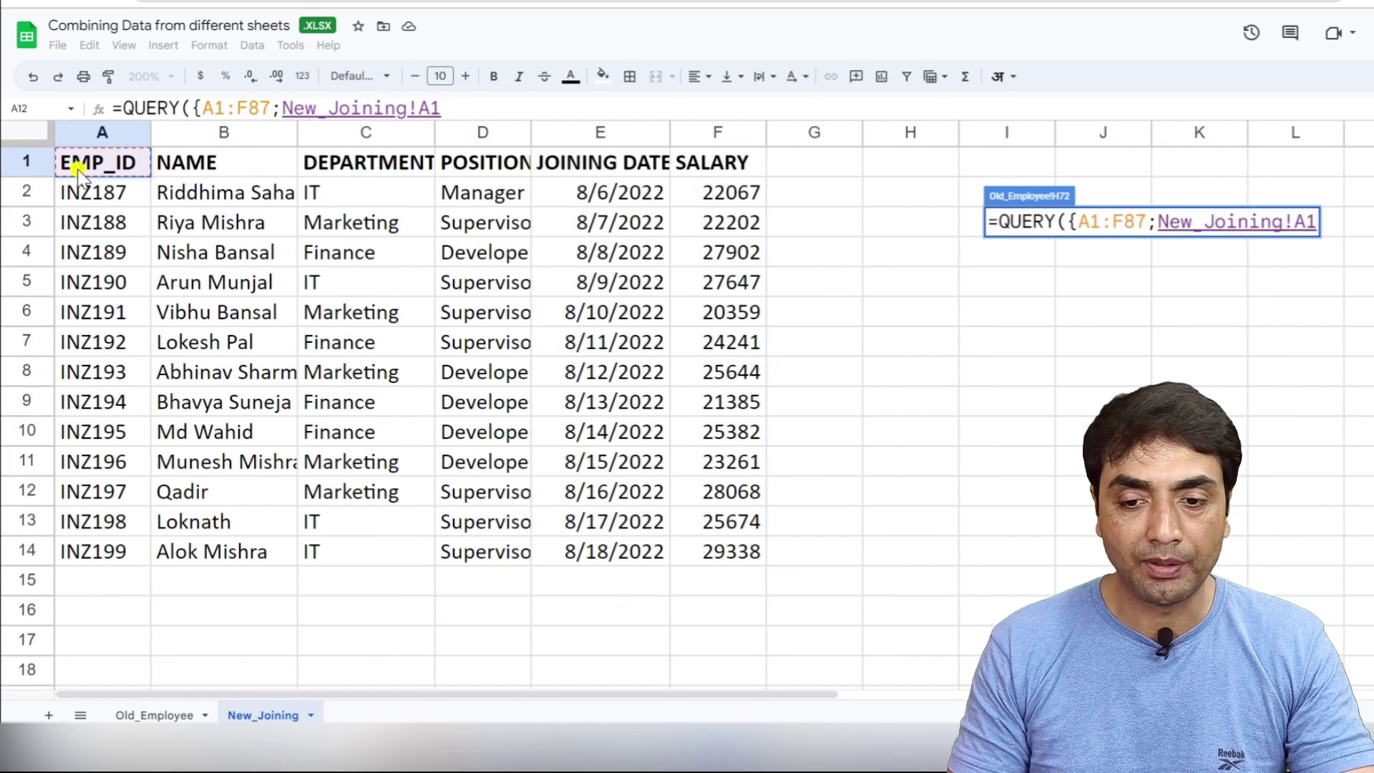
pyautogui.hotkey('shift', 'Right')
pyautogui.hotkey('shift', 'Down')
pyautogui.hotkey('shift', 'Down')
pyautogui.hotkey('shift', 'Down')
pyautogui.hotkey('shift', 'Down')
pyautogui.hotkey('shift', 'Down')
pyautogui.hotkey('shift', 'Down')
pyautogui.hotkey('shift', 'Down')
pyautogui.hotkey('shift', 'Down')
pyautogui.hotkey('shift', 'Down')
pyautogui.hotkey('shift', 'Down')
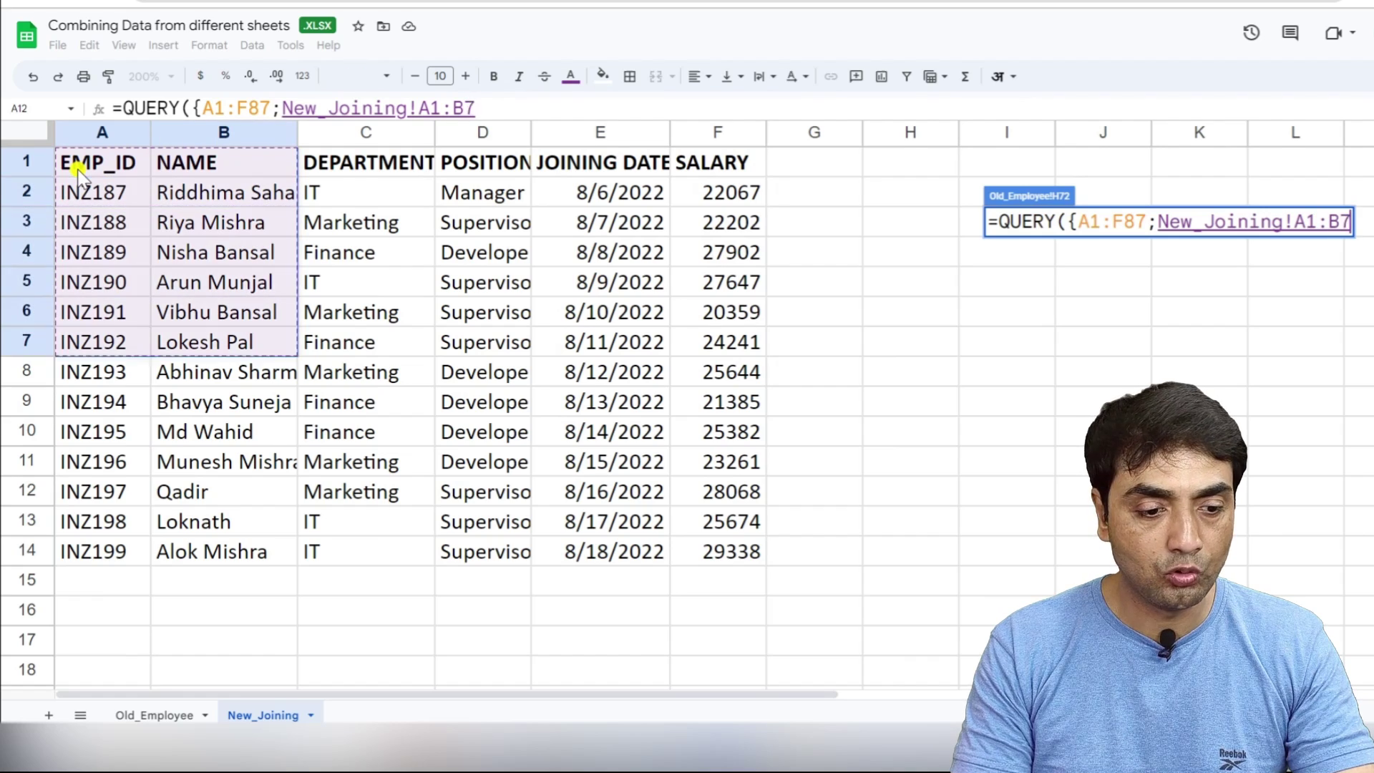
pyautogui.hotkey('shift', 'Down')
pyautogui.hotkey('shift', 'Down')
pyautogui.hotkey('shift', 'Down')
pyautogui.hotkey('shift', 'Right')
pyautogui.hotkey('shift', 'Right')
pyautogui.hotkey('shift', 'Right')
pyautogui.hotkey('shift', 'Right')
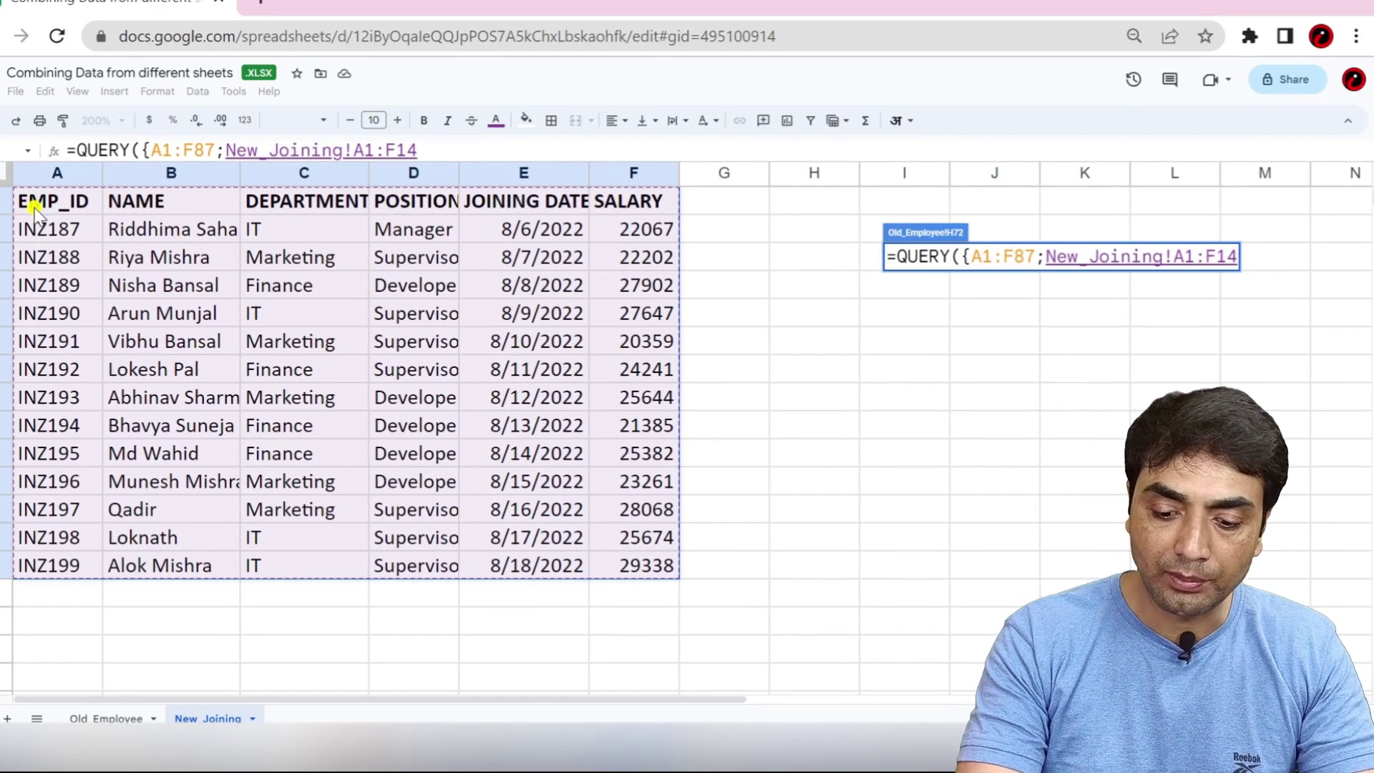
pyautogui.write('}')
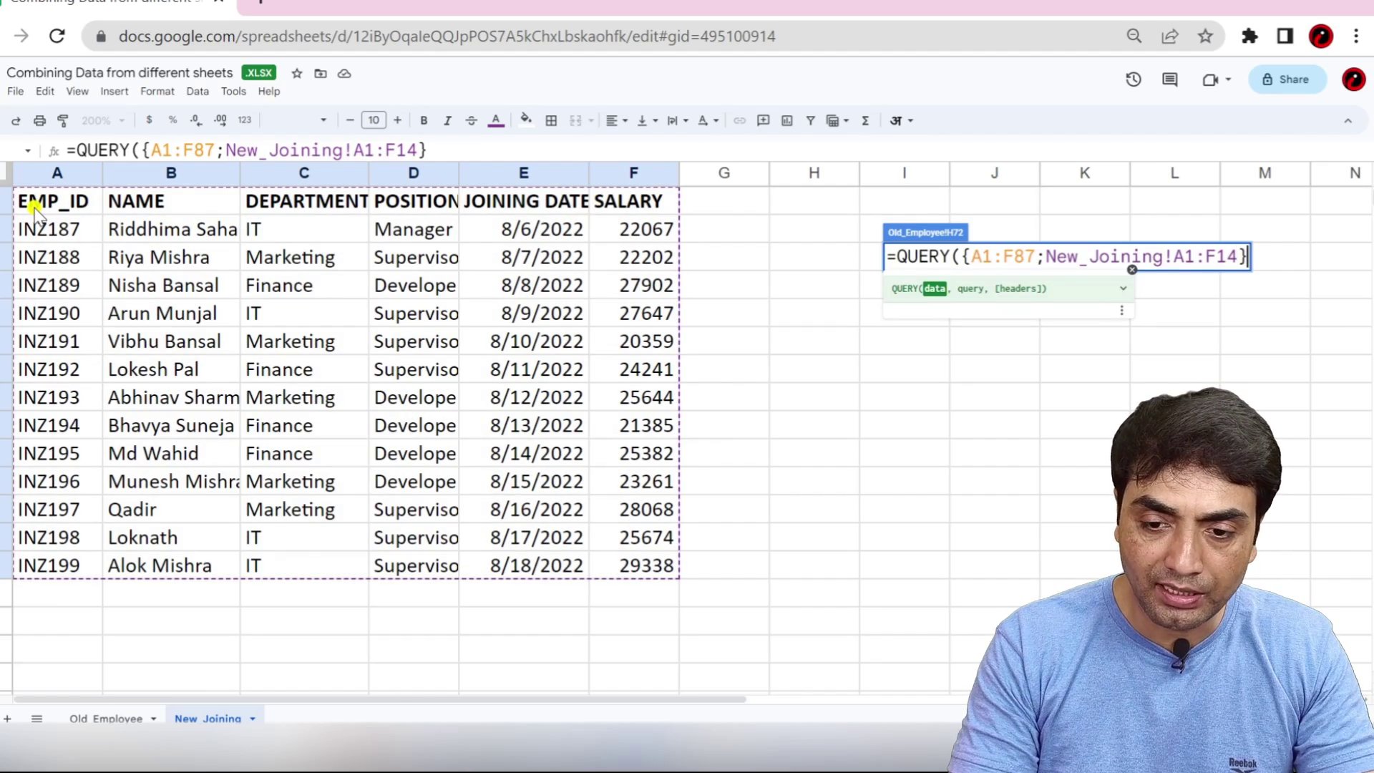
# - Add "Select B" as the query argument, close the formula and enter it
pyautogui.write(',')
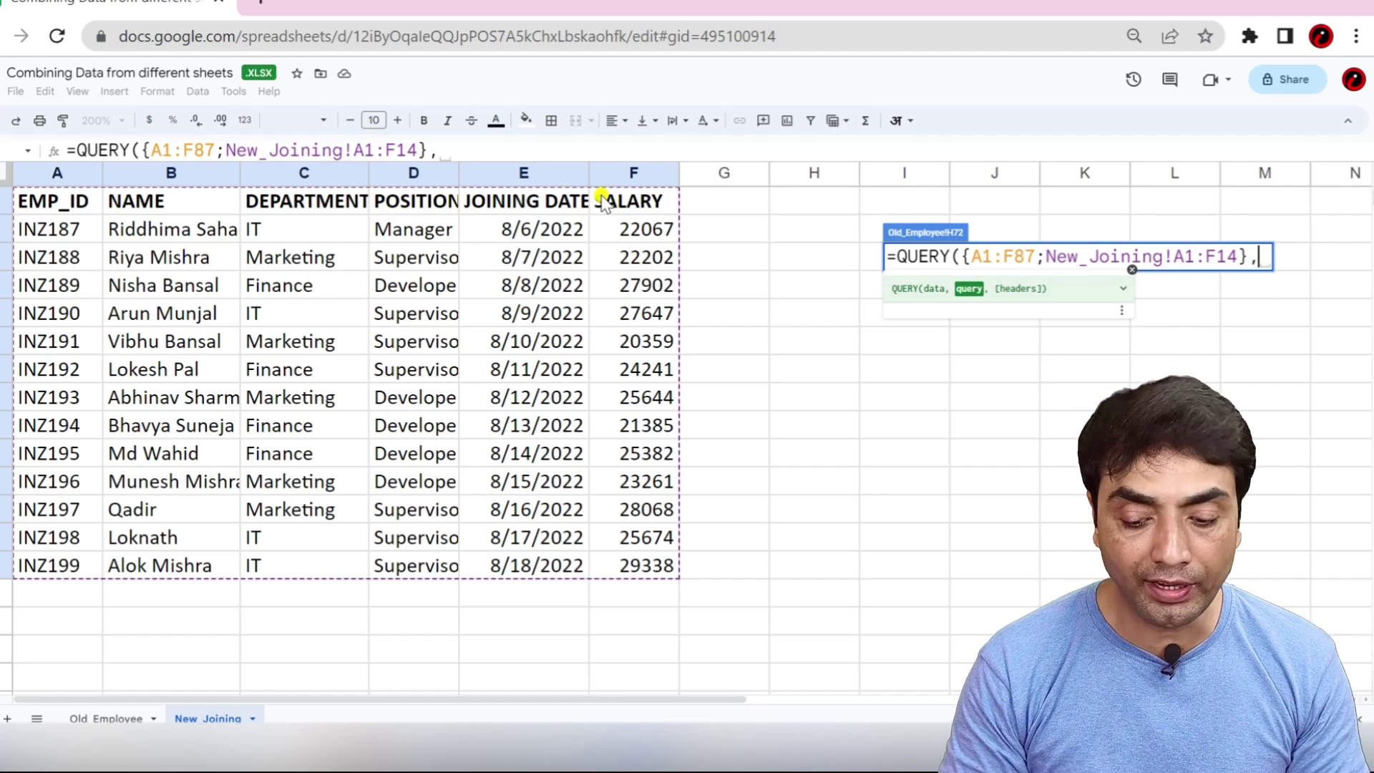
pyautogui.write('""')
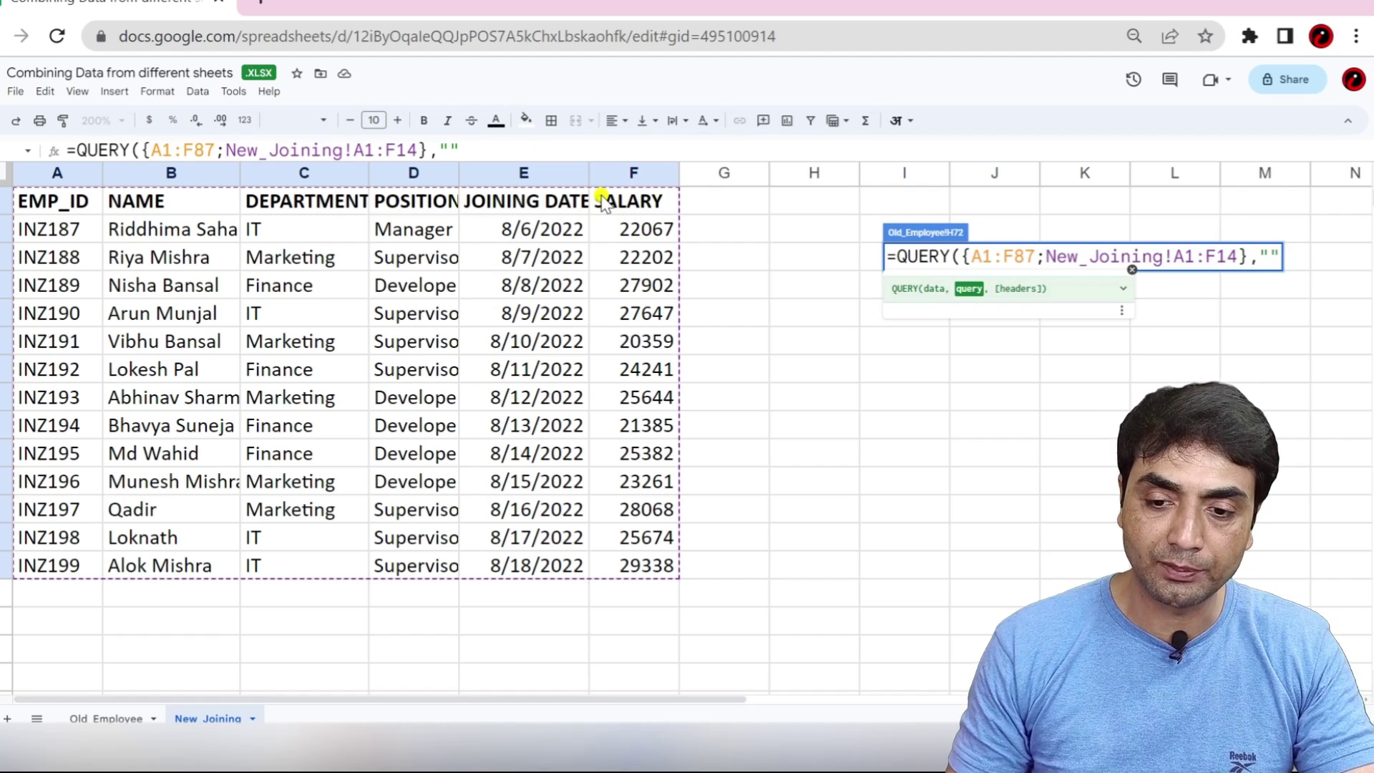
pyautogui.click(1270, 256)
pyautogui.write('Select')
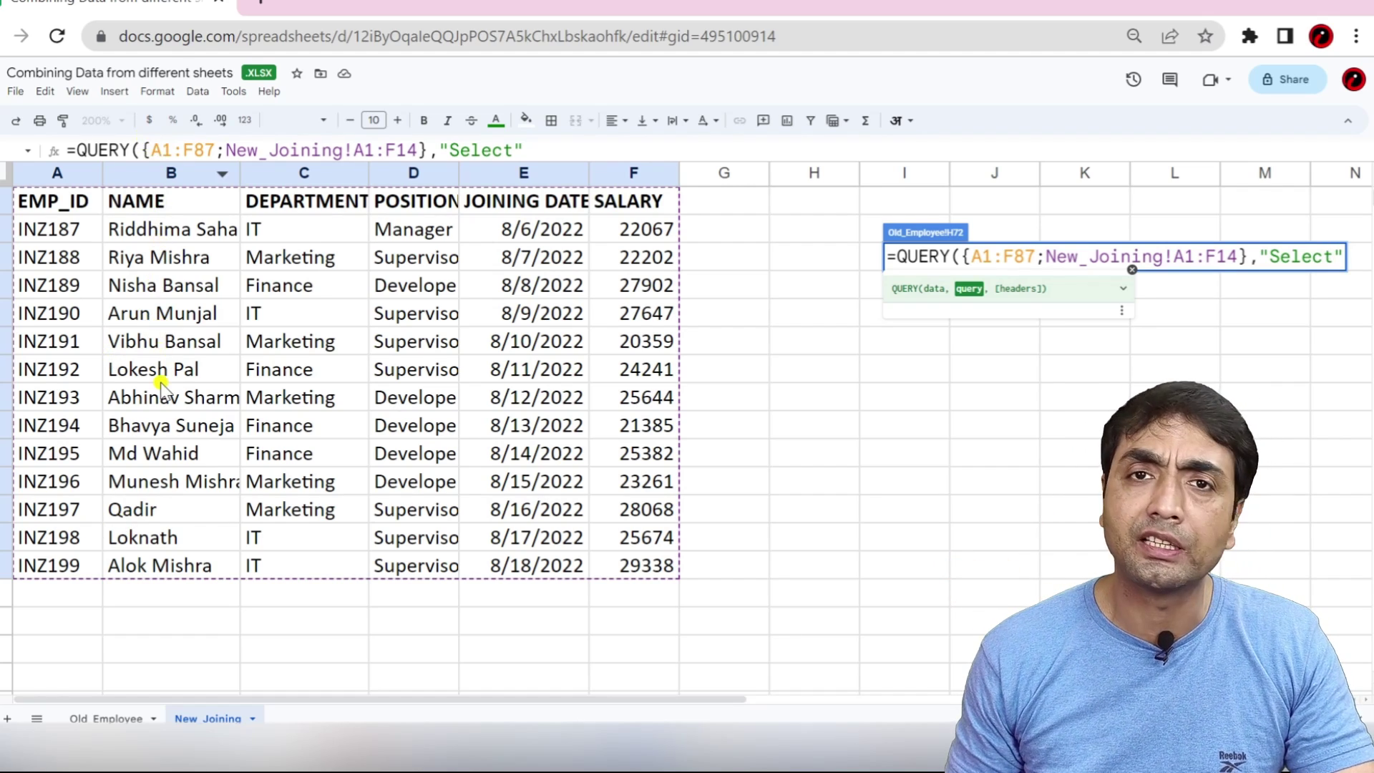
pyautogui.write('B')
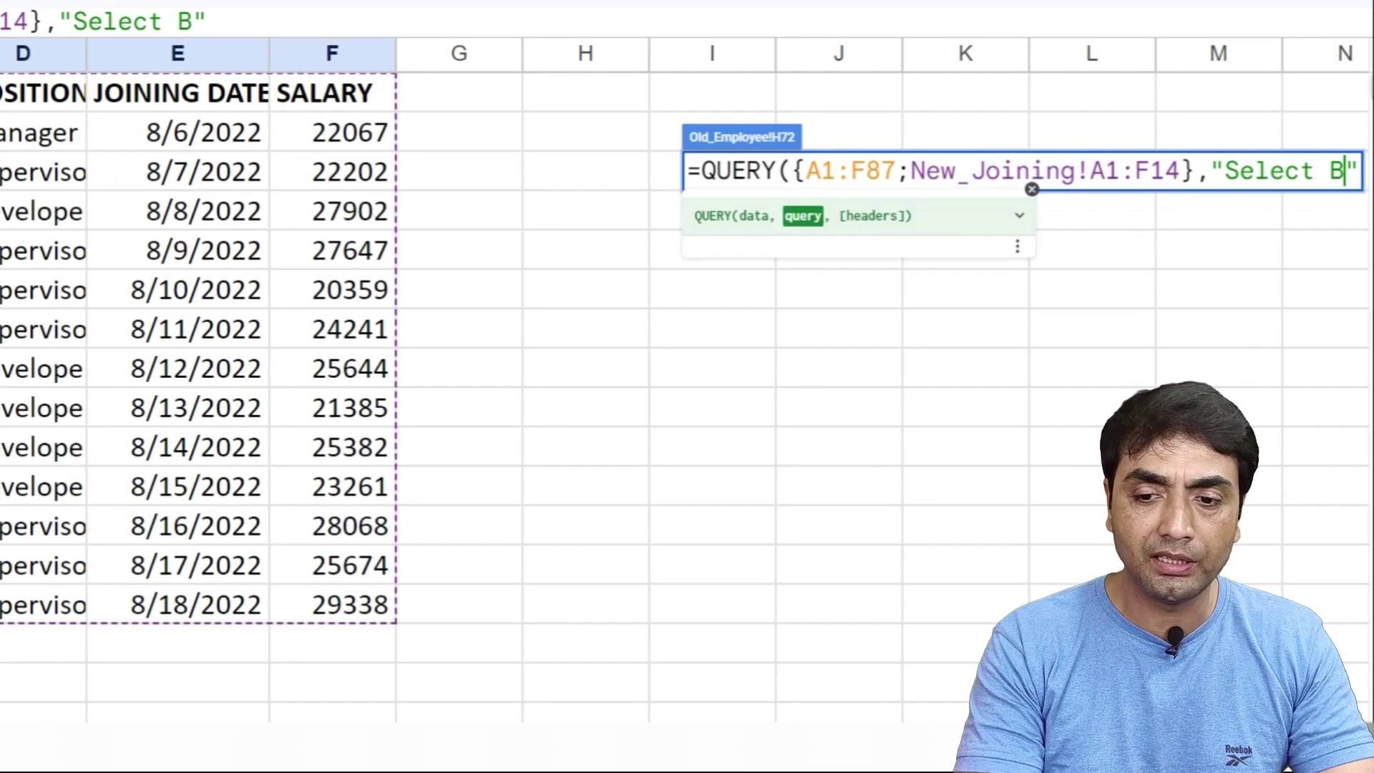
pyautogui.press('Right')
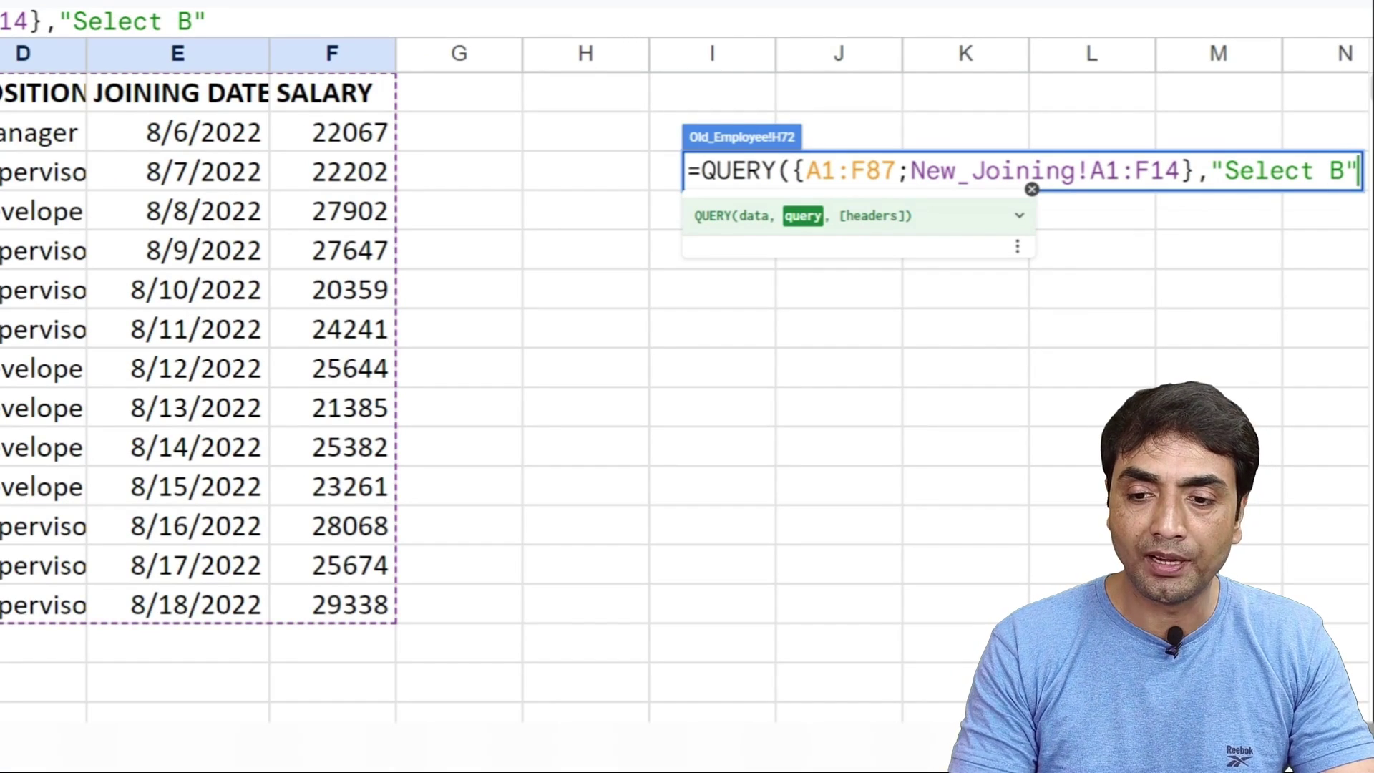
pyautogui.write(')')
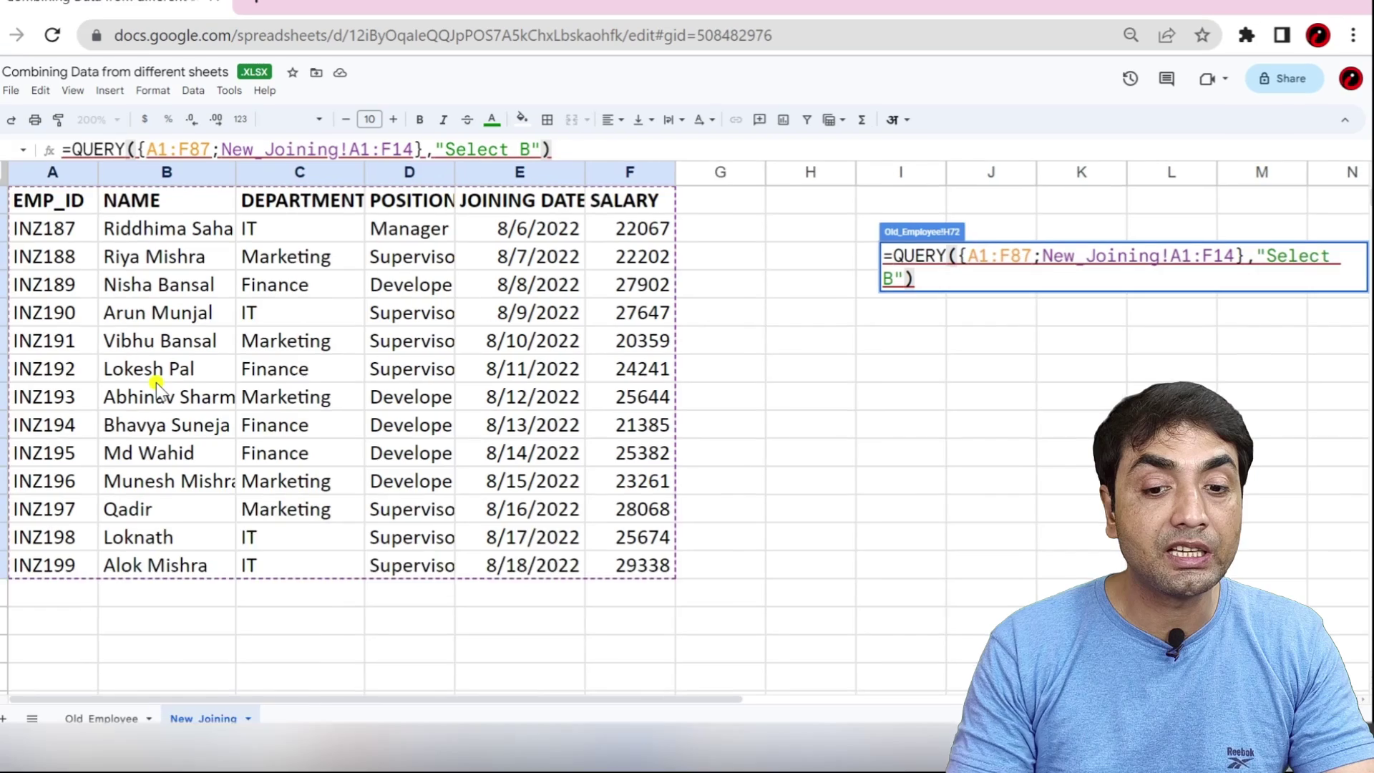
pyautogui.press('Return')
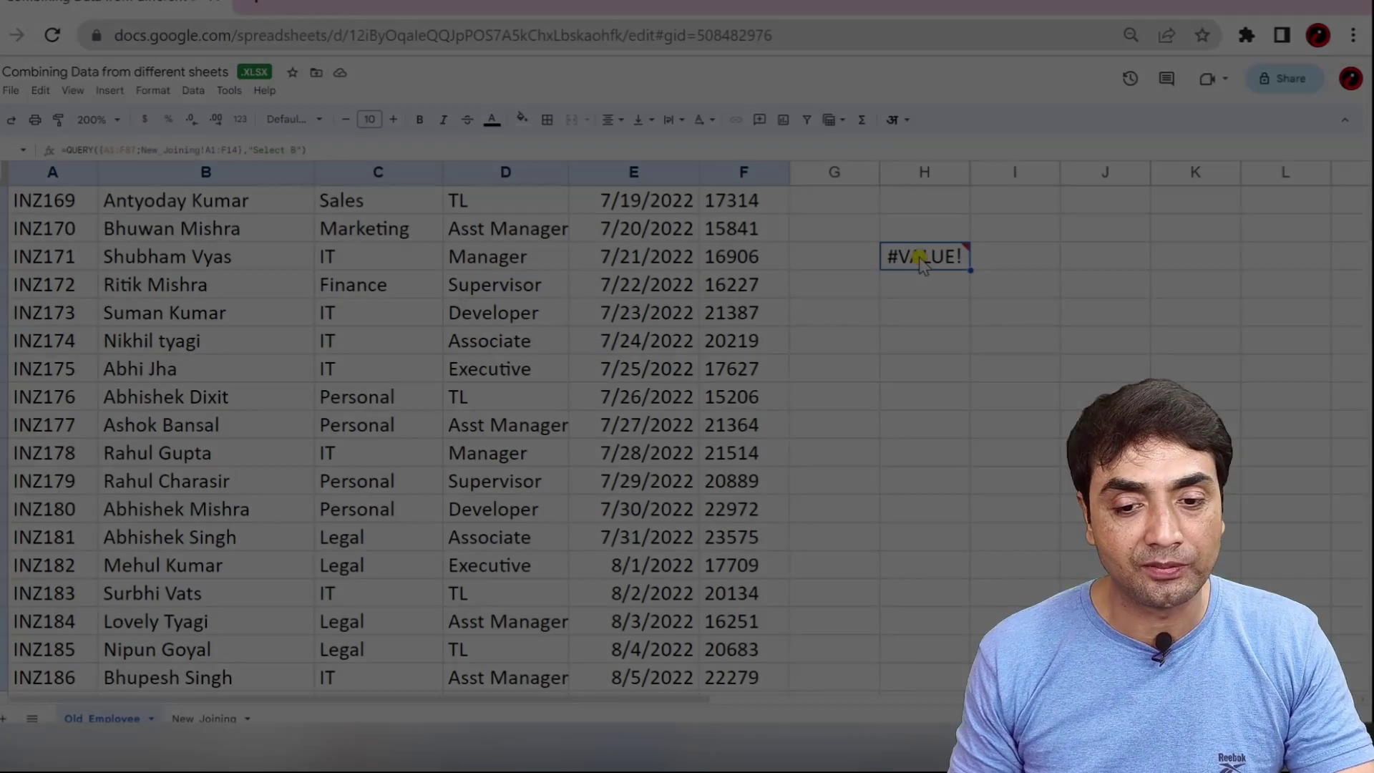
# - Replace column B with Col2 in the H72 query's Select statement and enter the formula
pyautogui.doubleClick(921, 259)
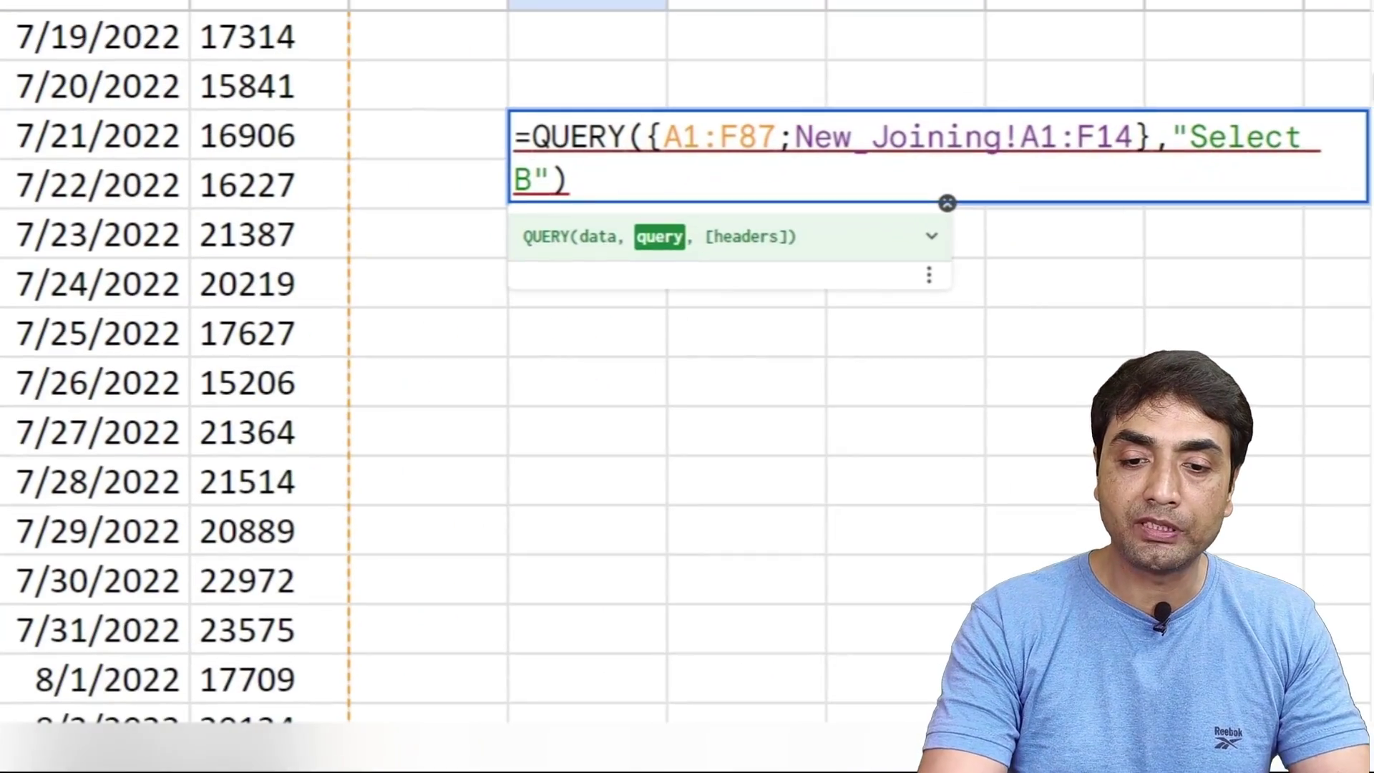
pyautogui.press('BackSpace')
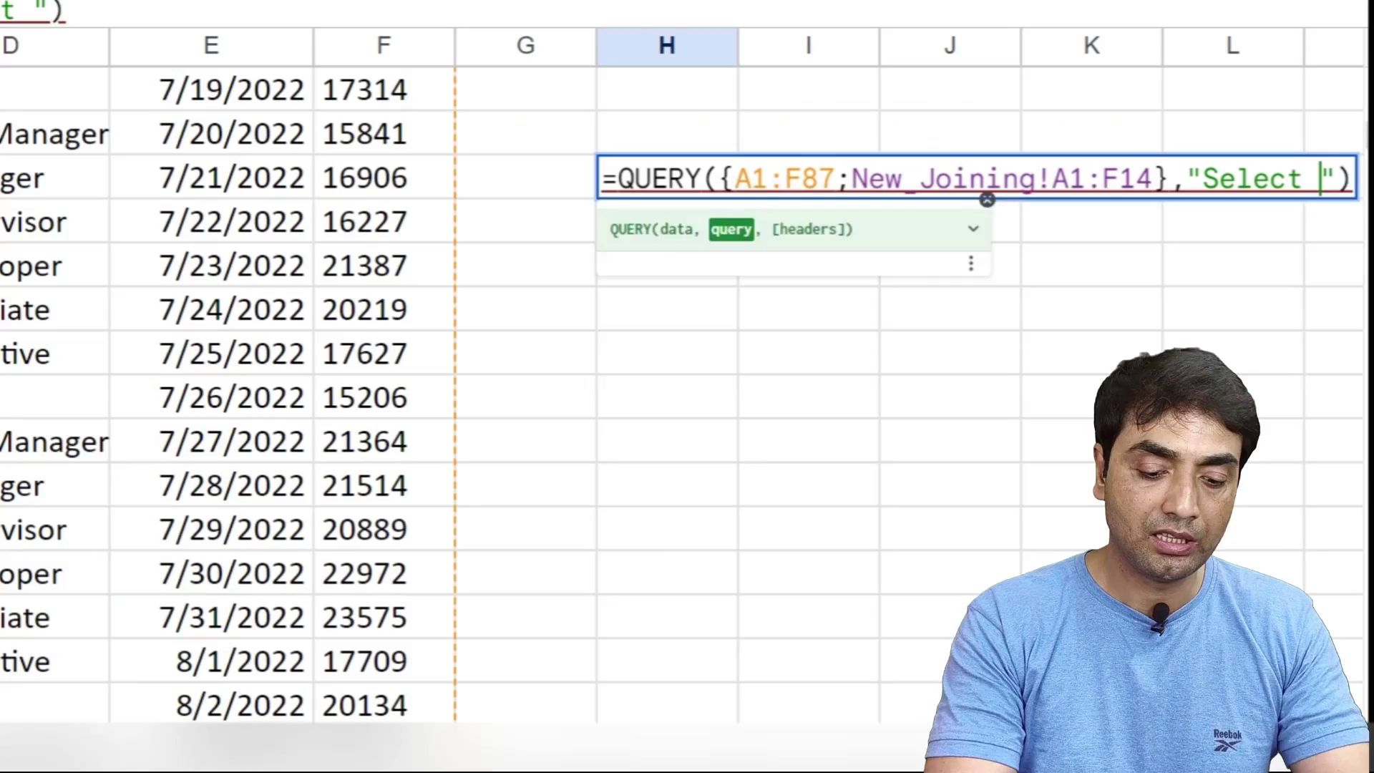
pyautogui.write('Col')
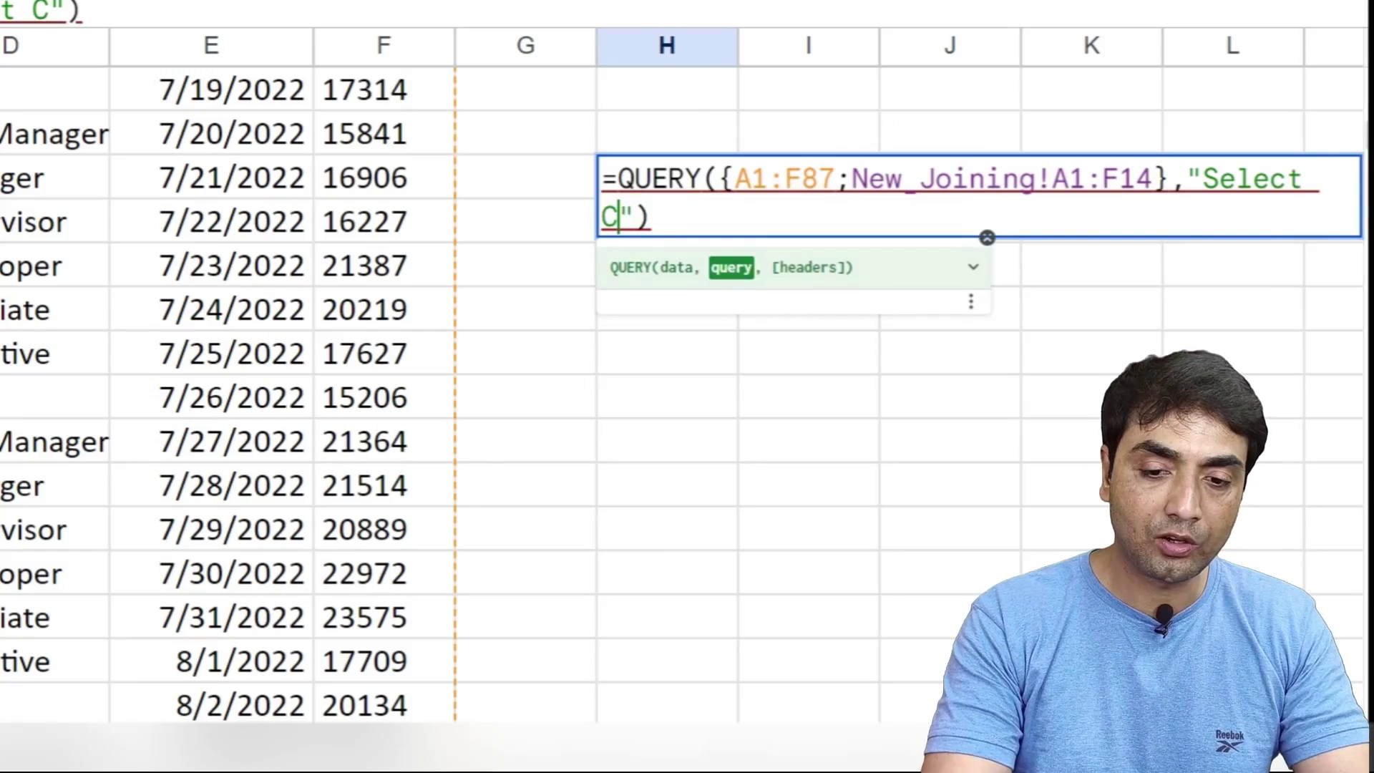
pyautogui.write('1')
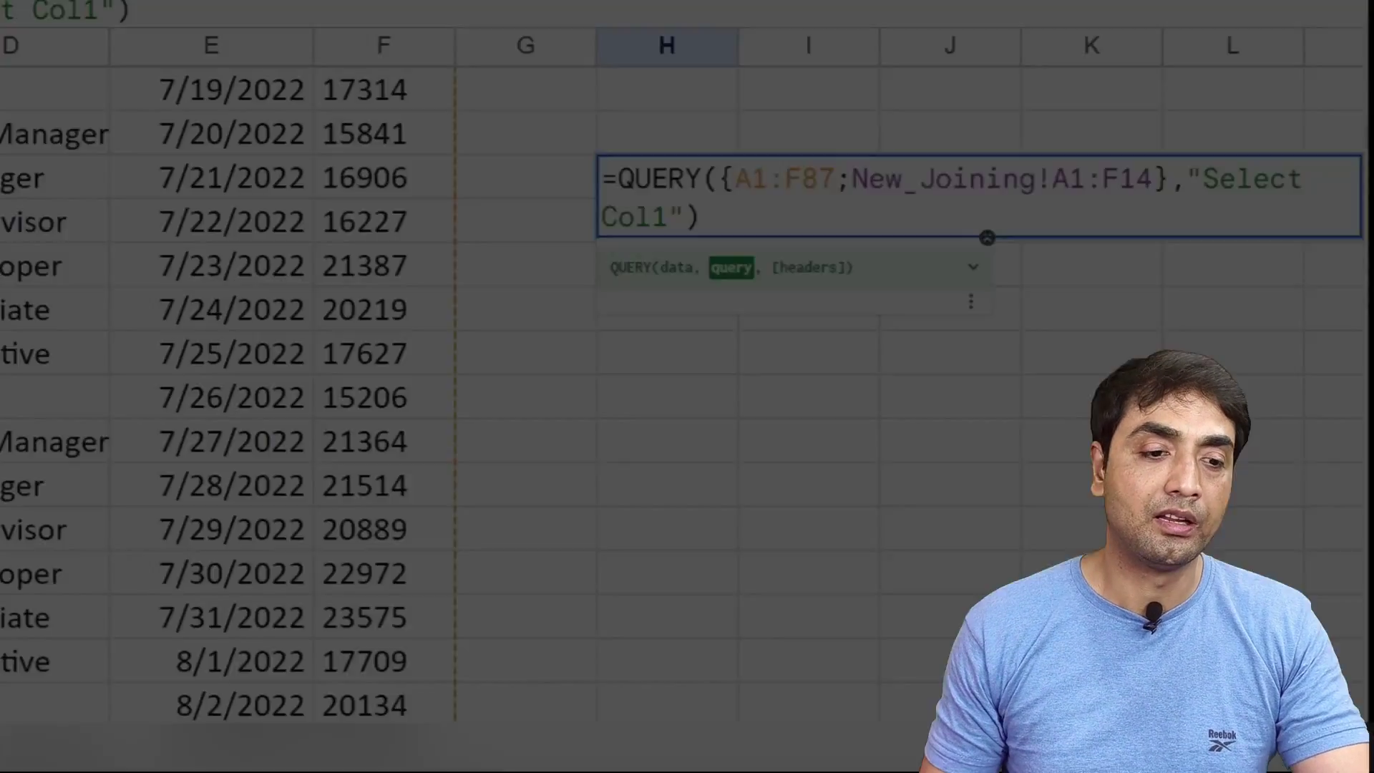
pyautogui.press('BackSpace')
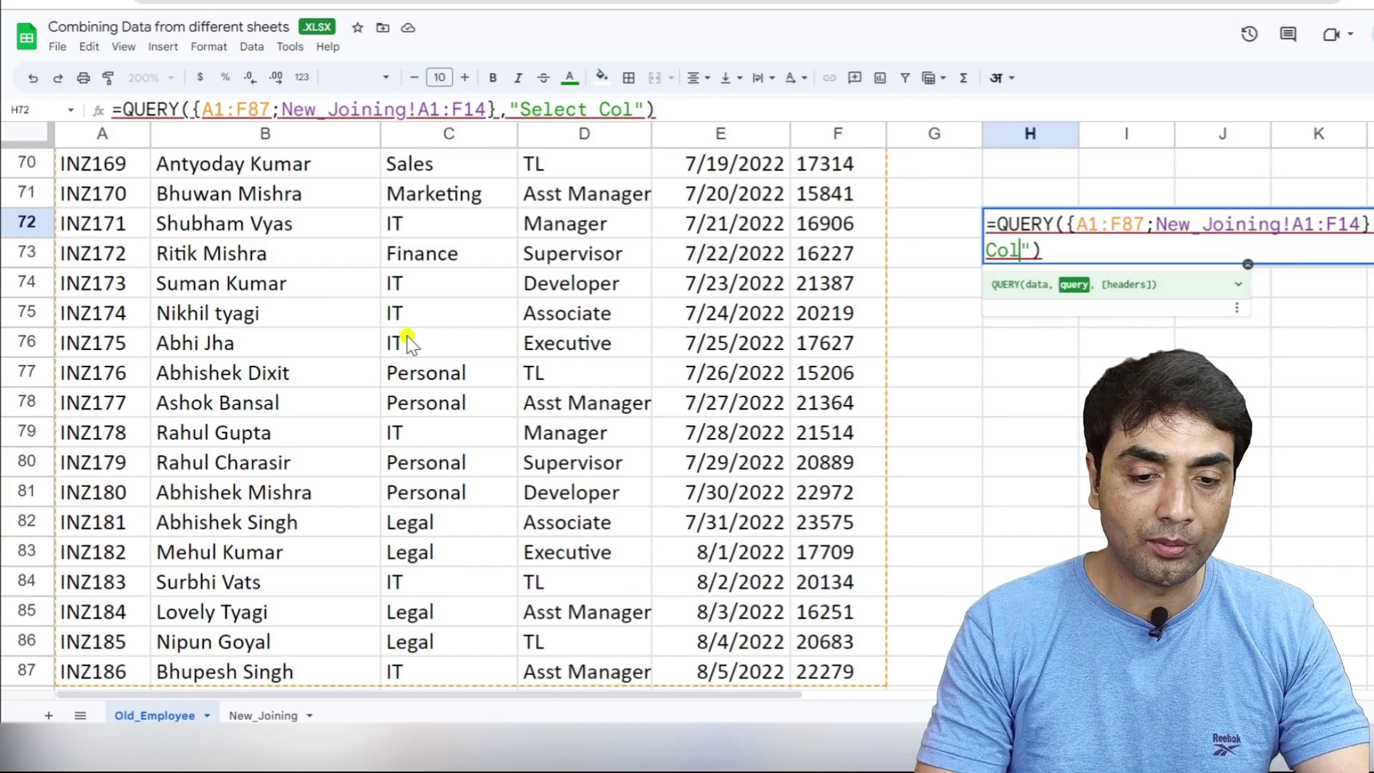
pyautogui.write('2')
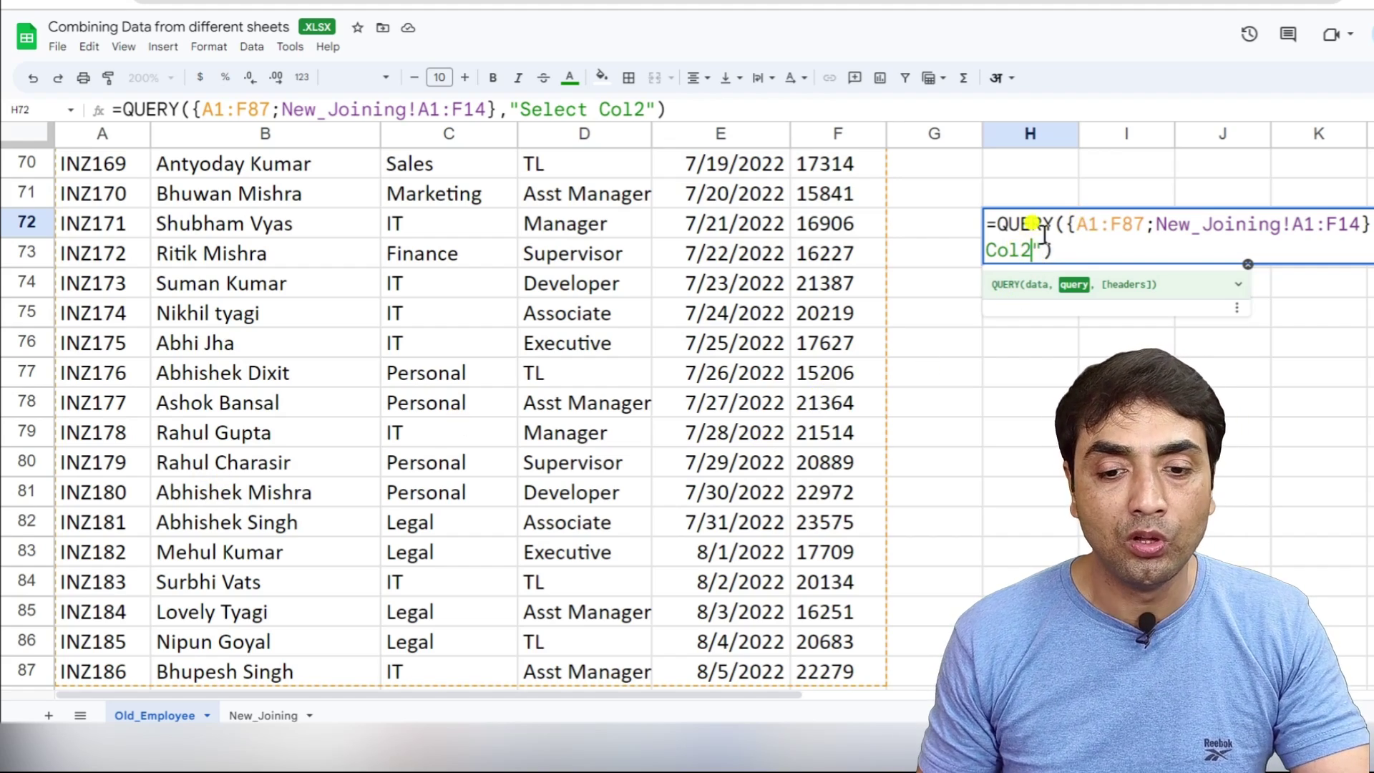
pyautogui.click(1058, 249)
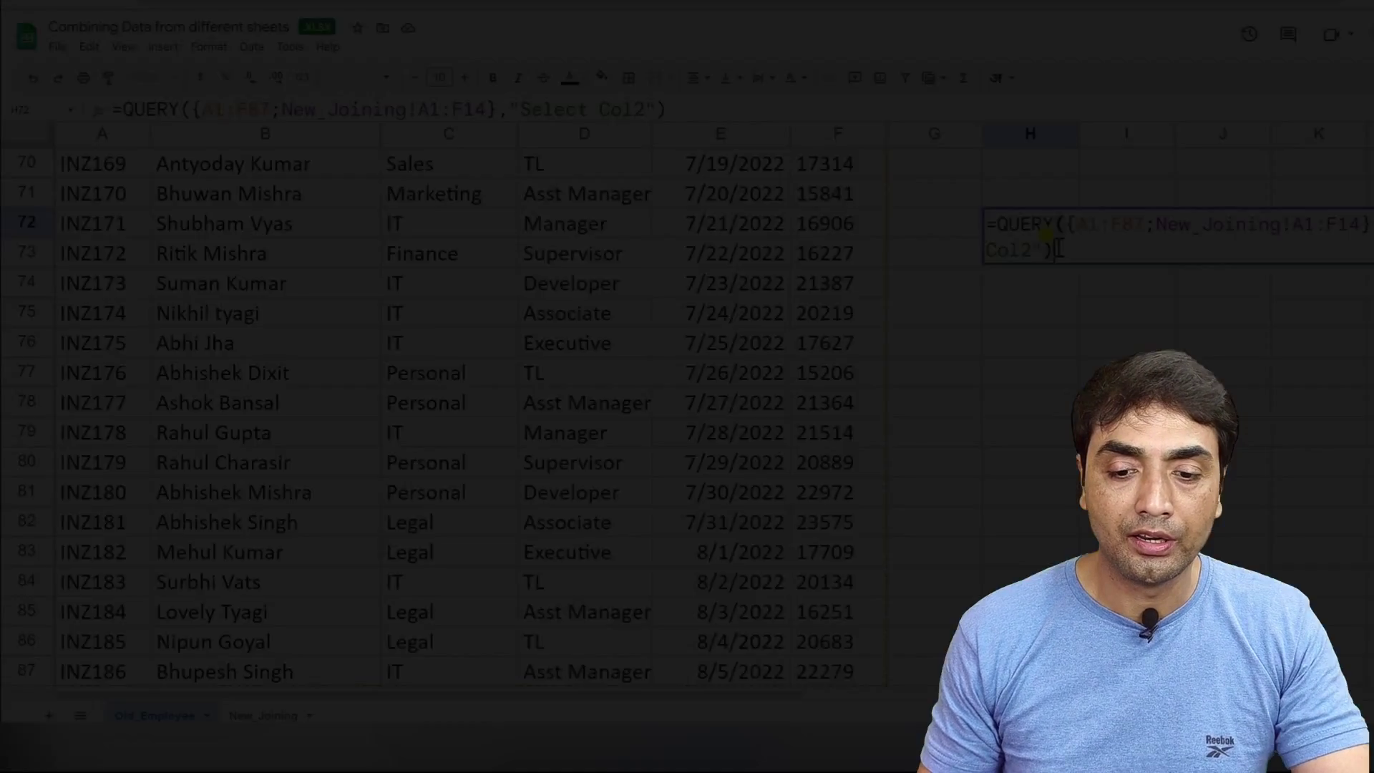
pyautogui.press('Return')
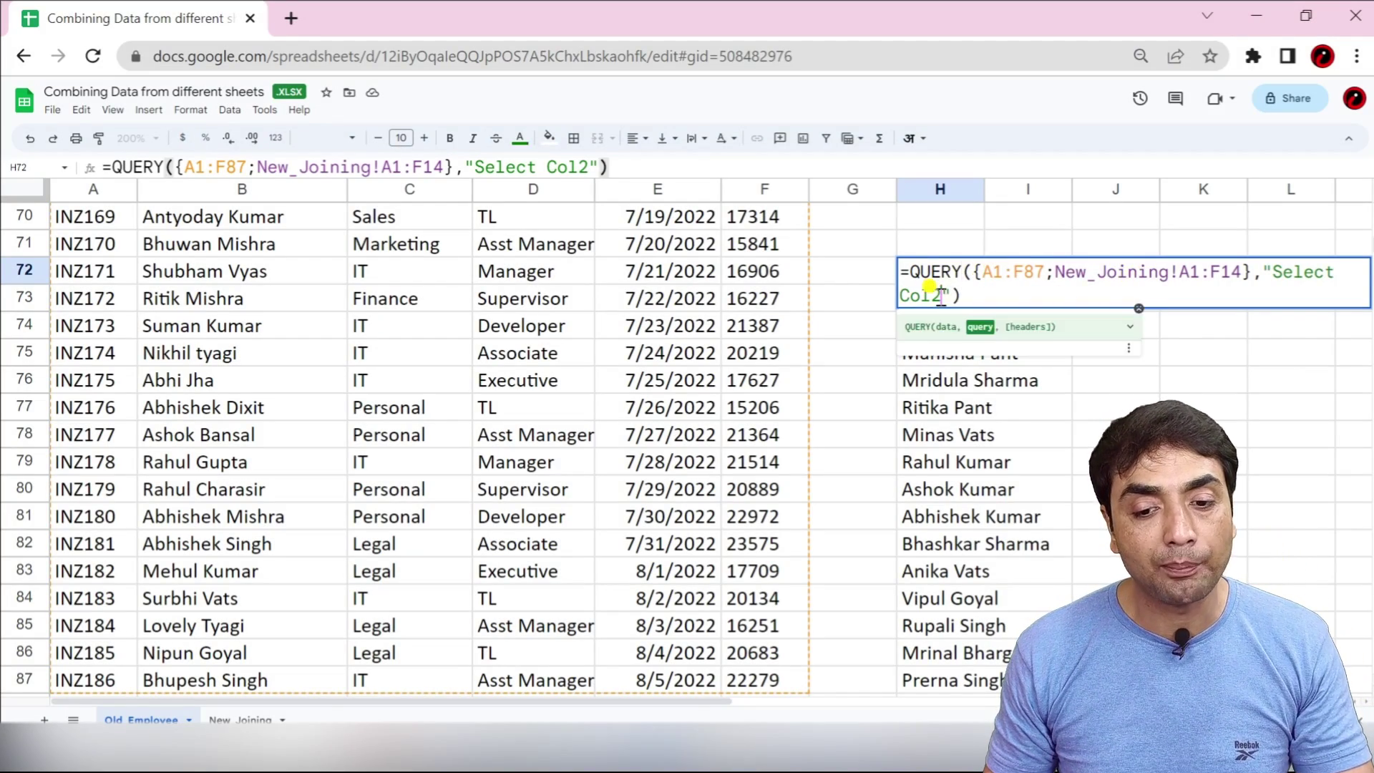
# - Review the H72 formula and examine the combined name list for header rows carried over from both sheets
pyautogui.click(932, 296)
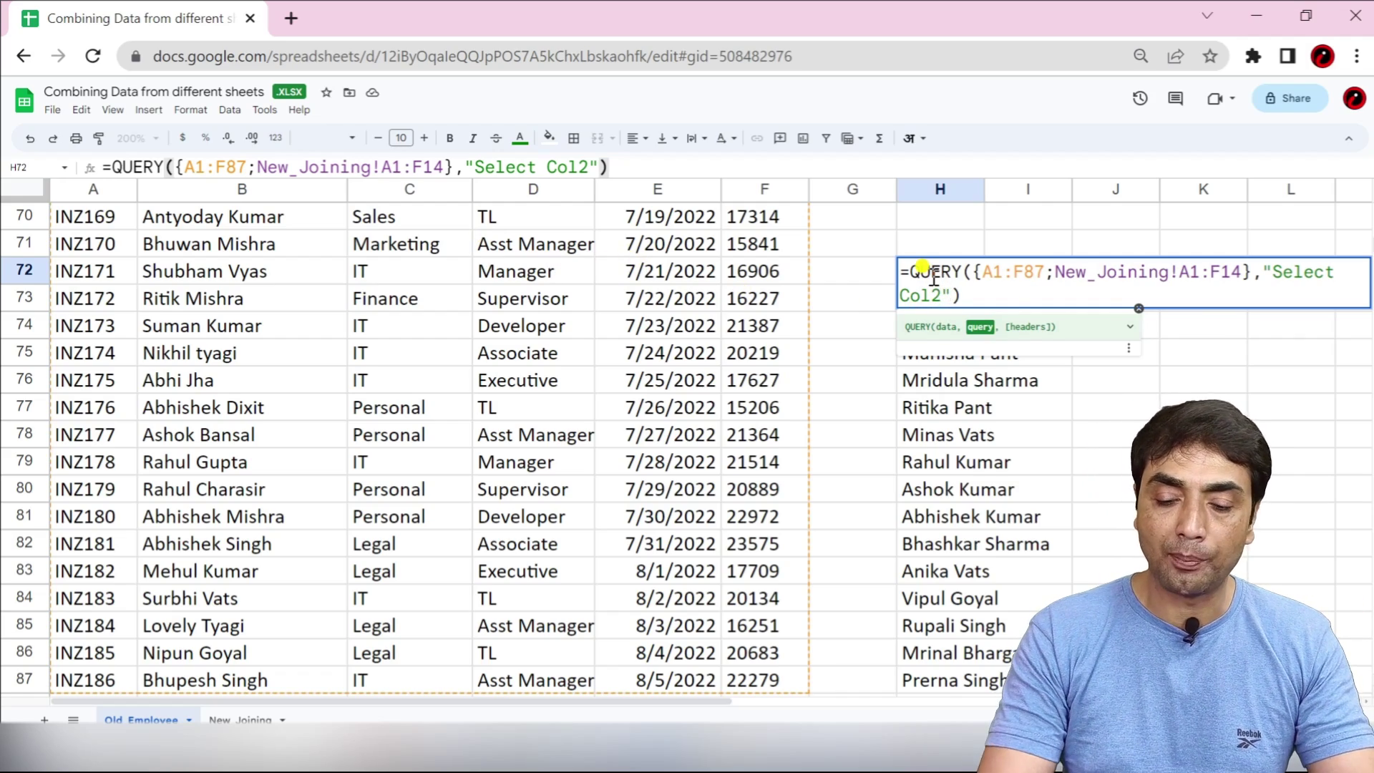
pyautogui.press('Return')
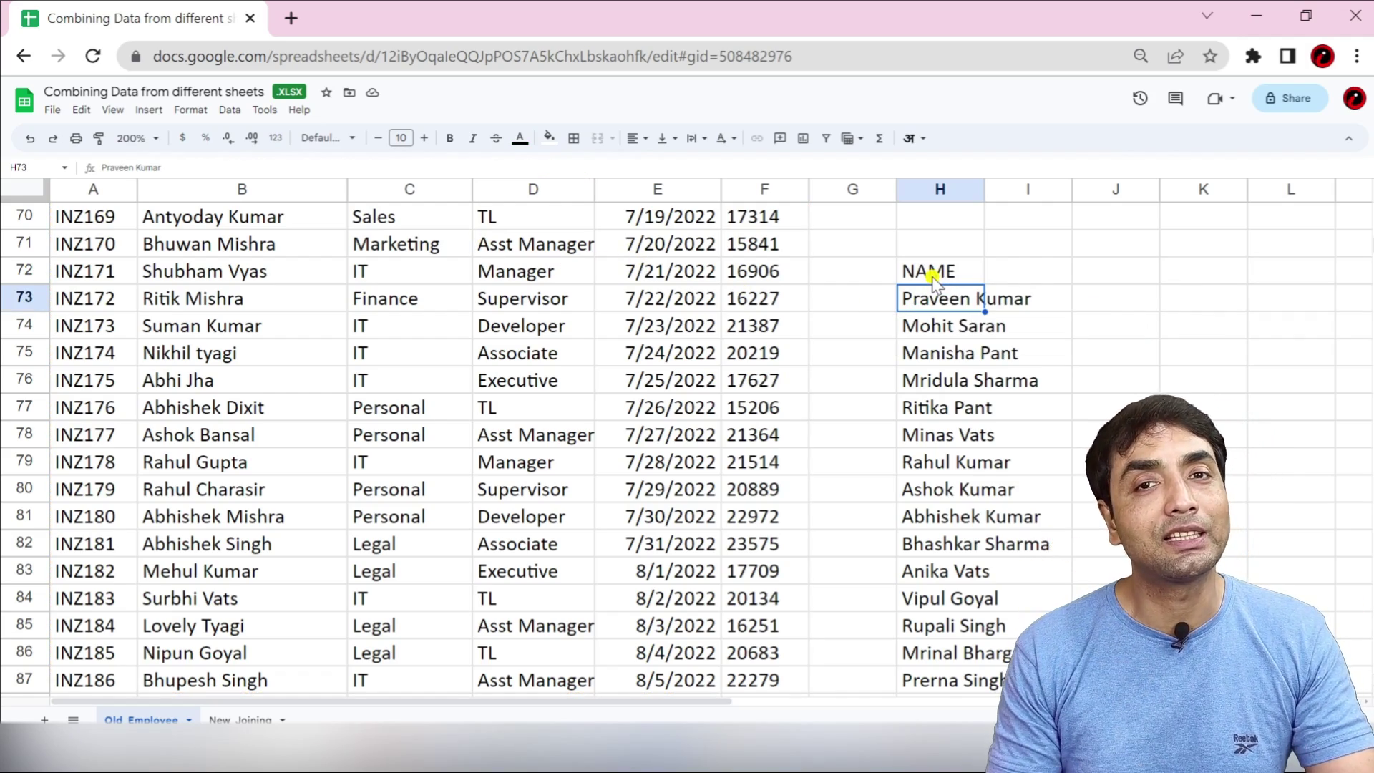
pyautogui.click(933, 278)
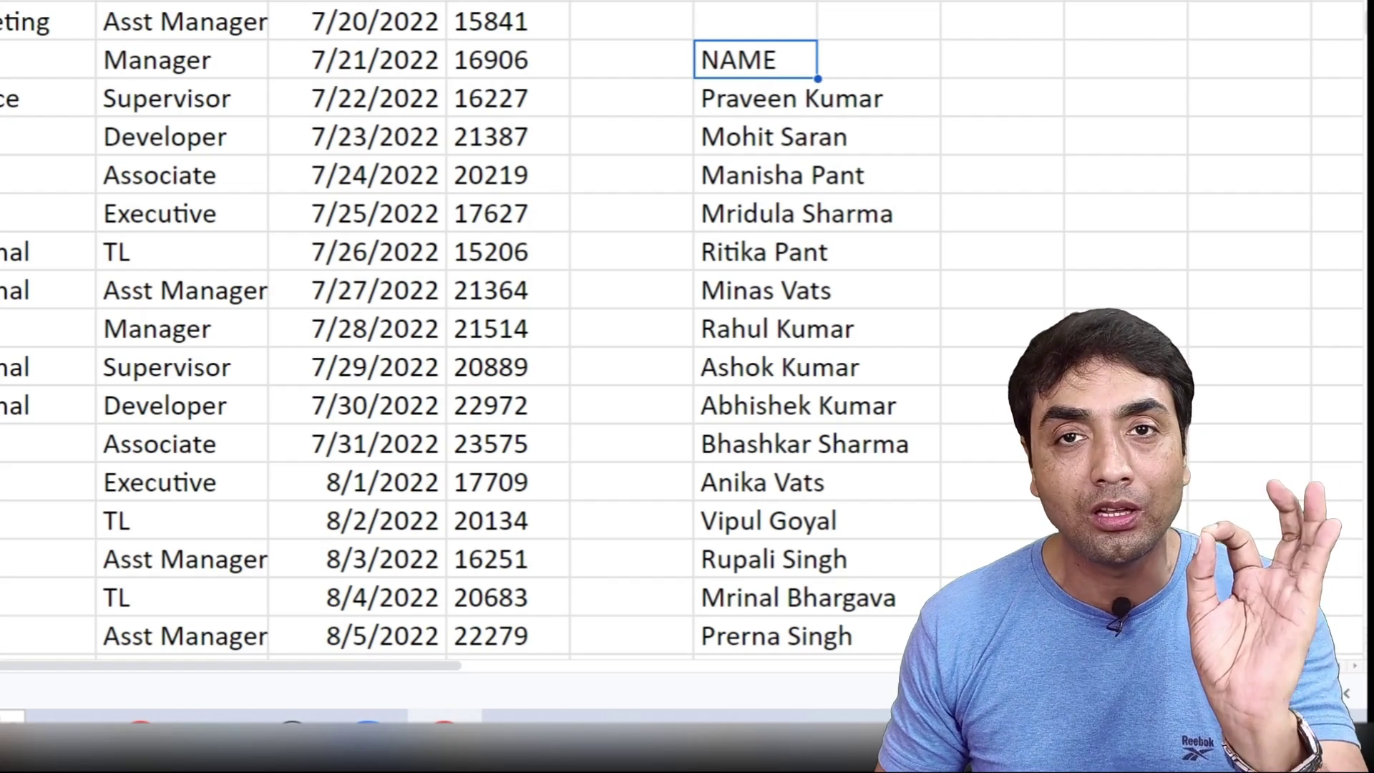
pyautogui.scroll(-10, 858, 480)
pyautogui.scroll(-10, 843, 461)
pyautogui.scroll(4, 809, 475)
pyautogui.click(737, 293)
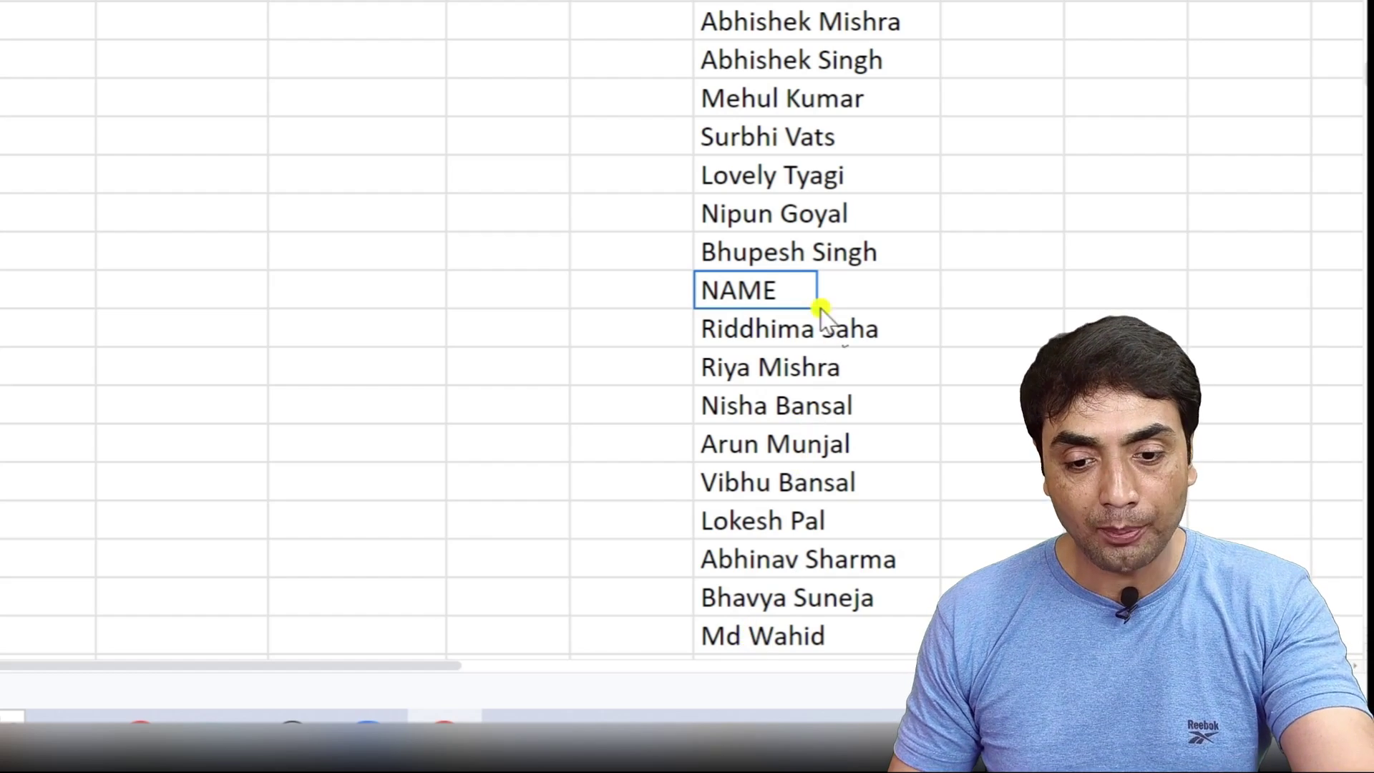
pyautogui.scroll(8, 782, 270)
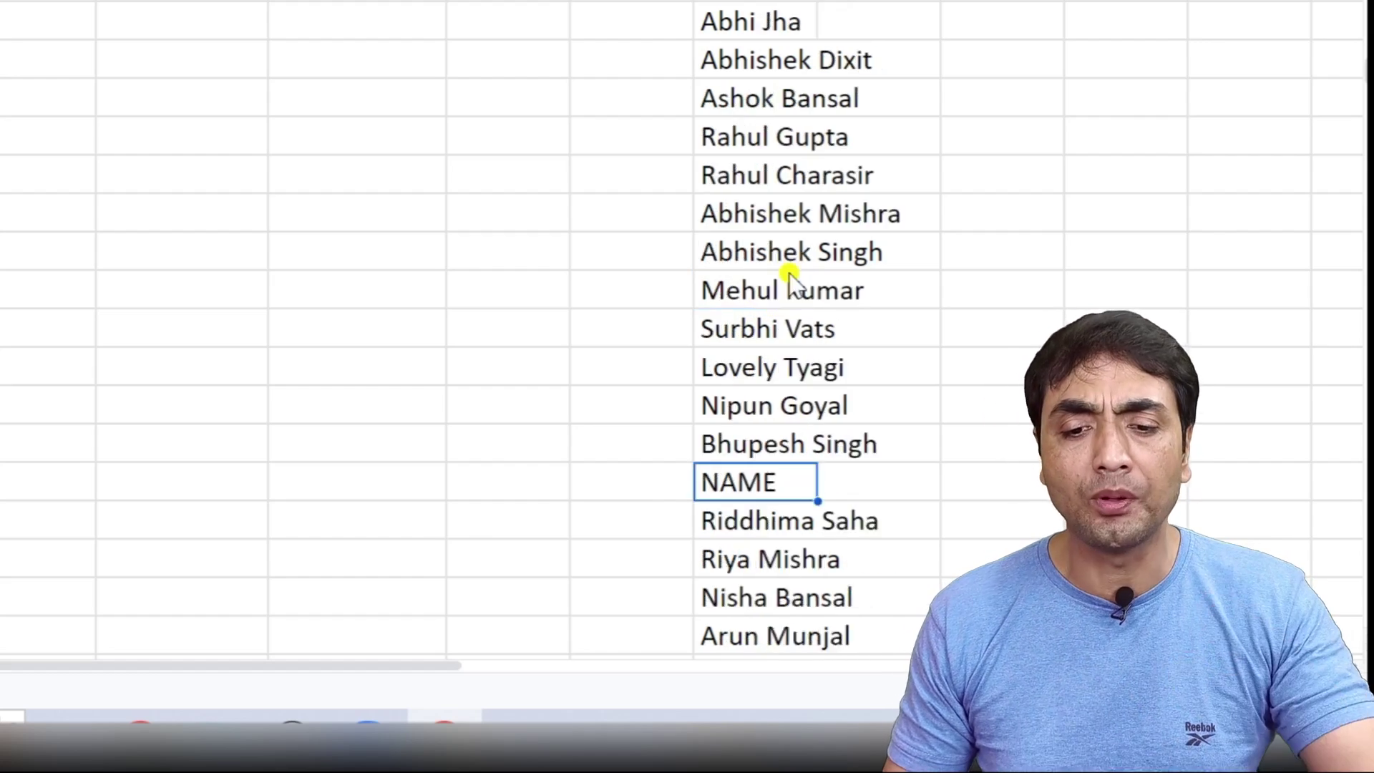
pyautogui.scroll(10, 823, 172)
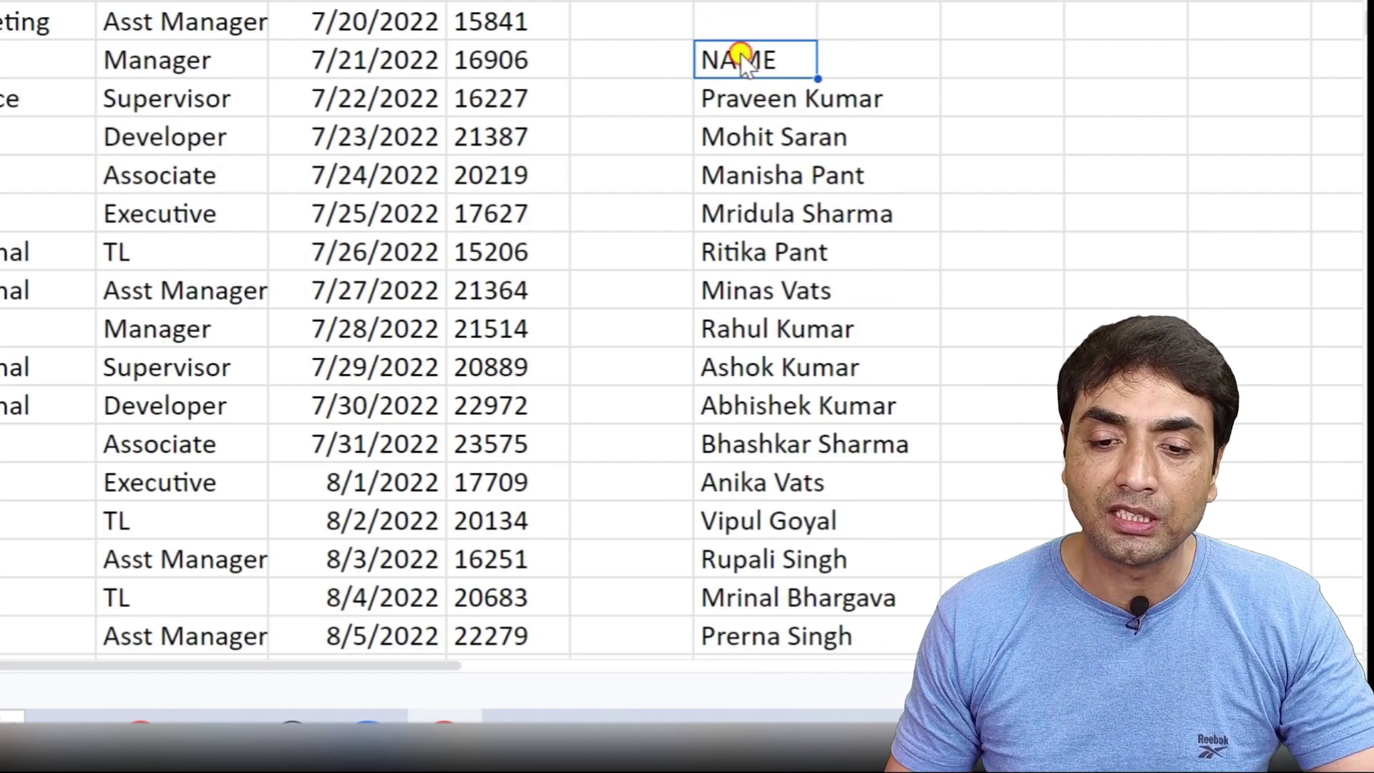
# - Add the condition where Col2 <> 'NAME' to the H72 query after Select Col2 and enter the formula
pyautogui.doubleClick(737, 52)
pyautogui.click(785, 94)
pyautogui.write('wh')
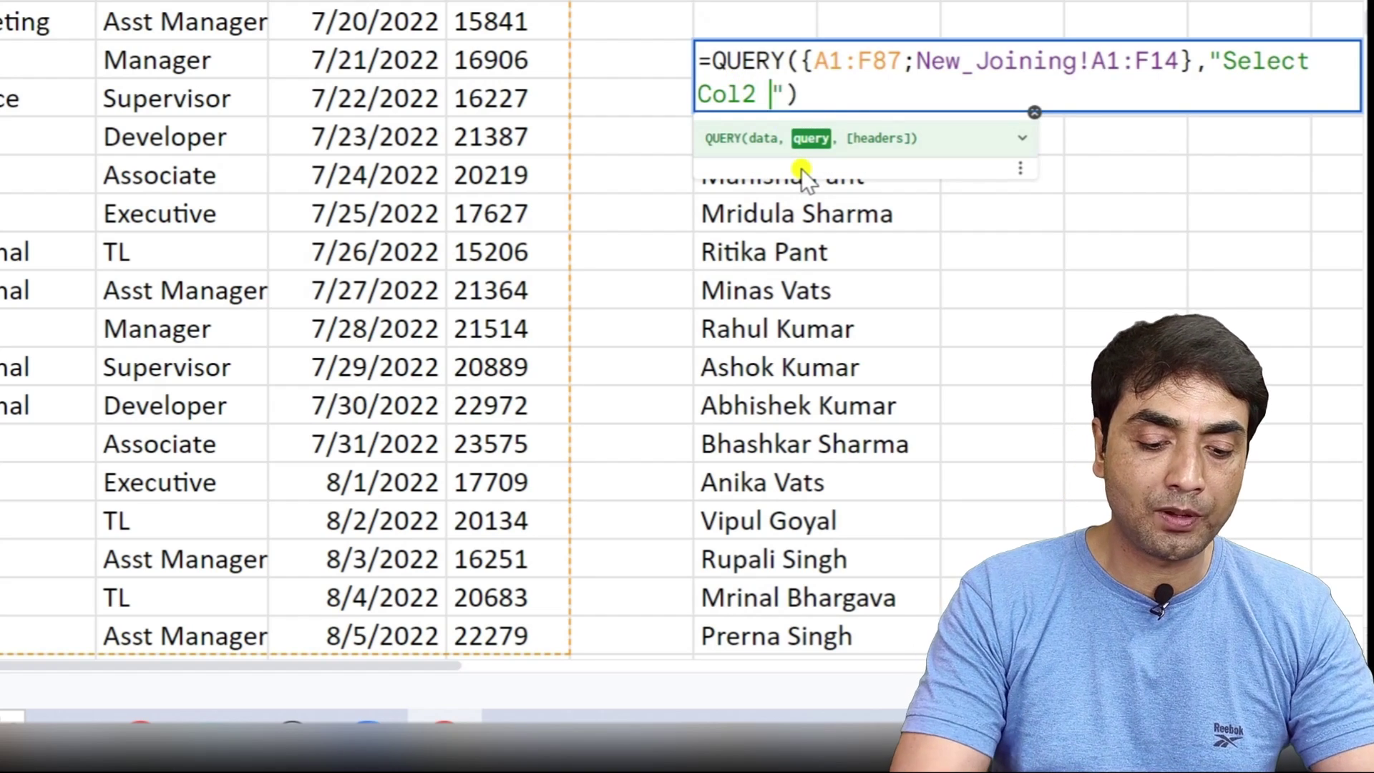
pyautogui.write('ere Co')
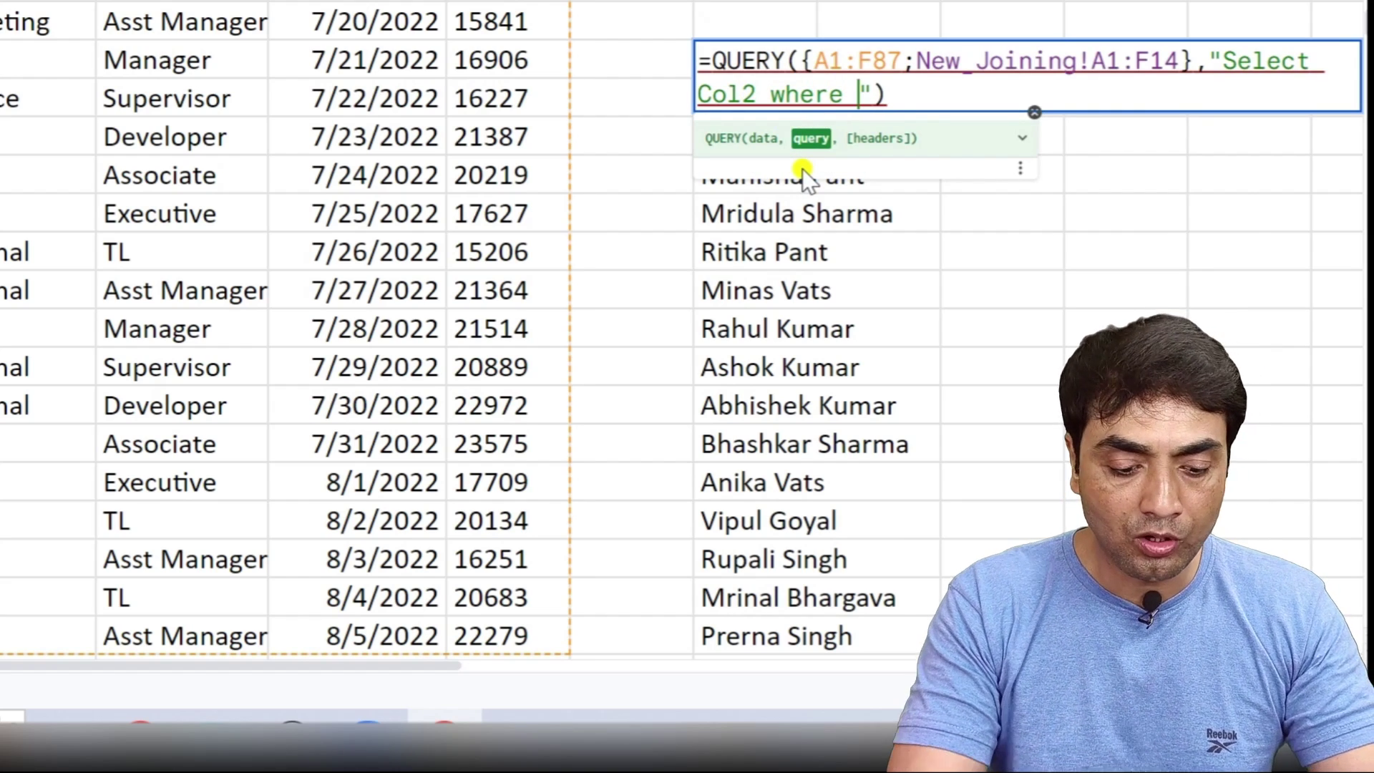
pyautogui.write('l2')
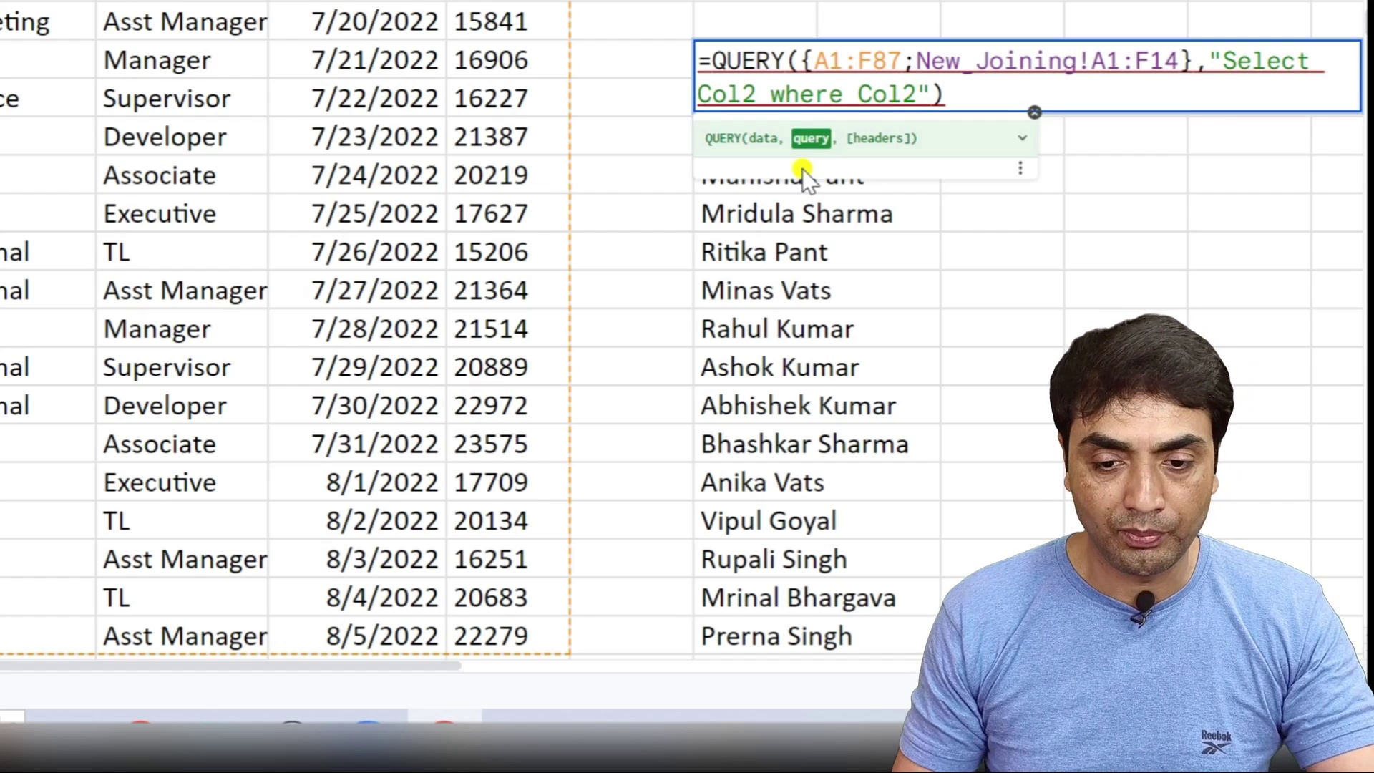
pyautogui.write(' <> ')
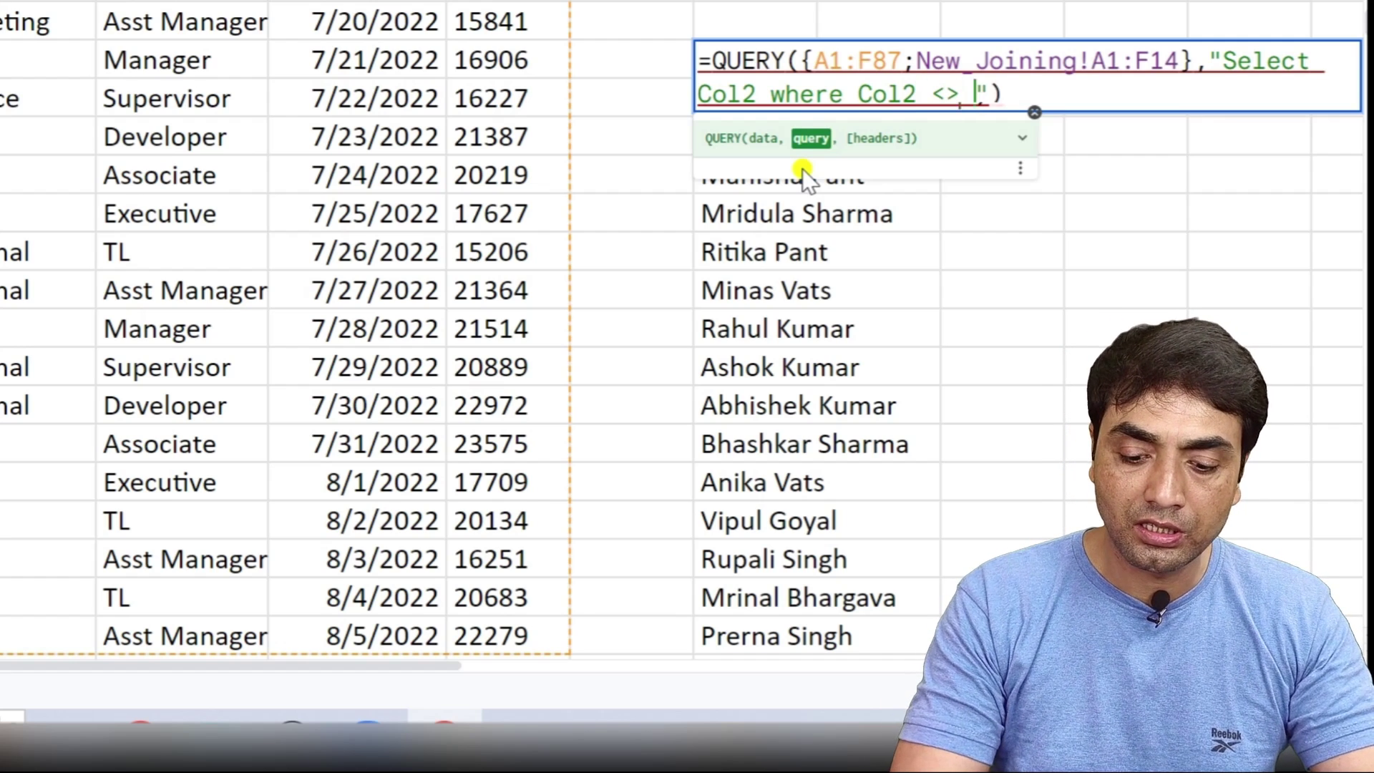
pyautogui.write("''")
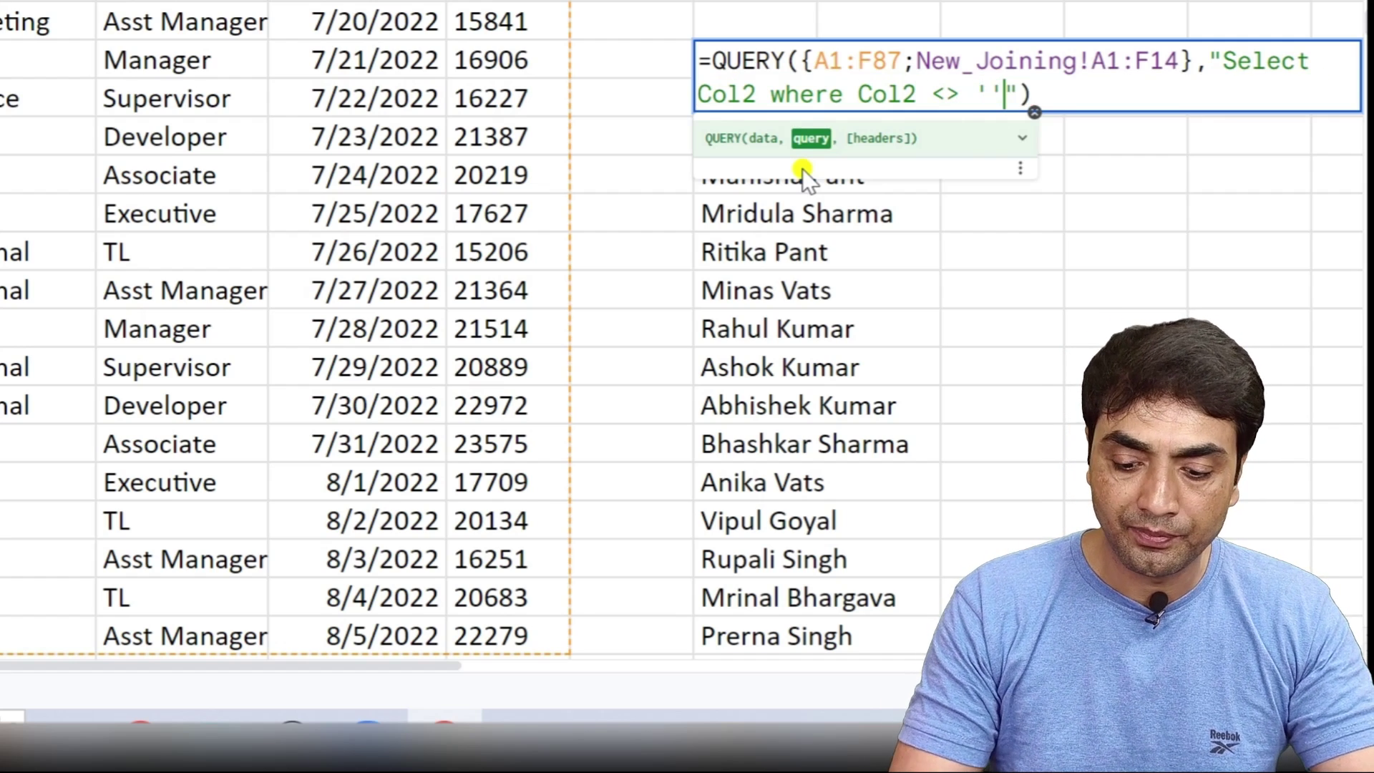
pyautogui.write('NAME')
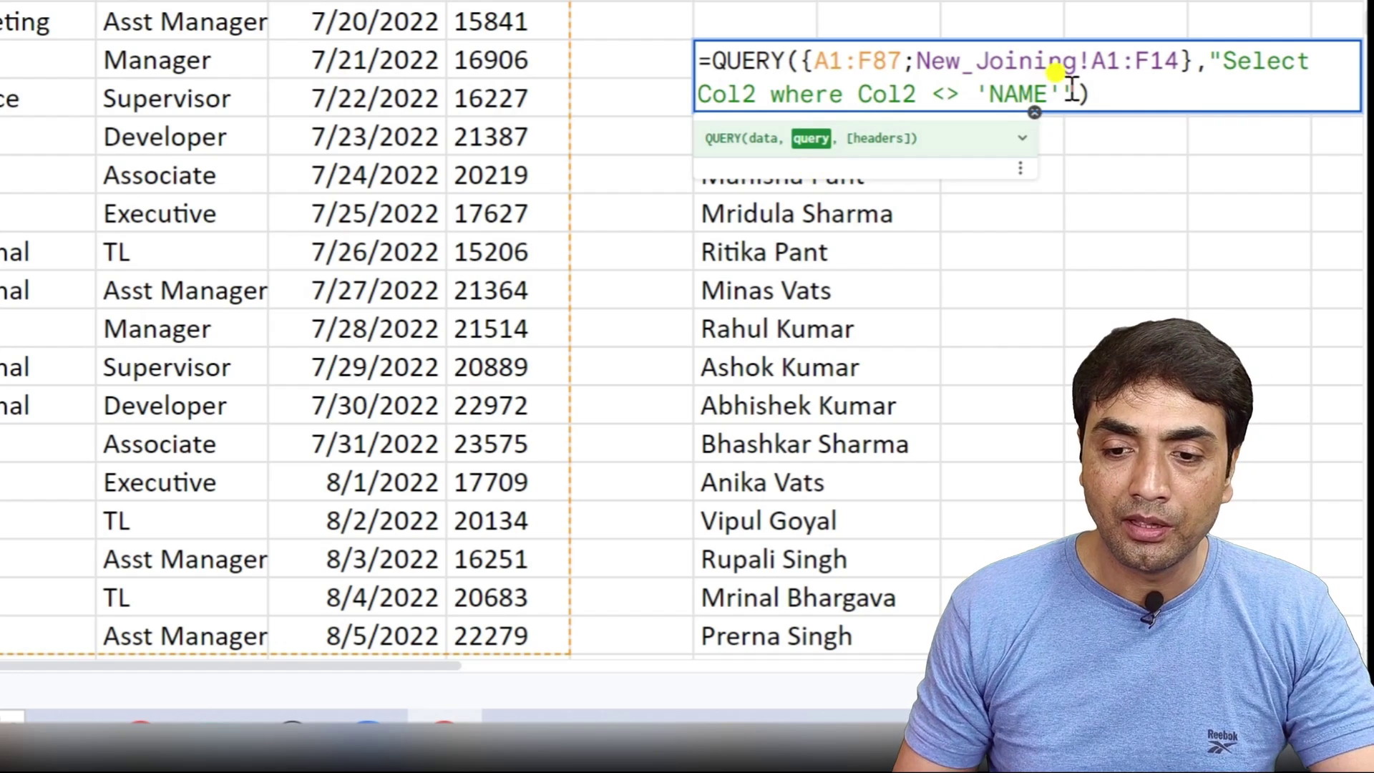
pyautogui.click(1114, 81)
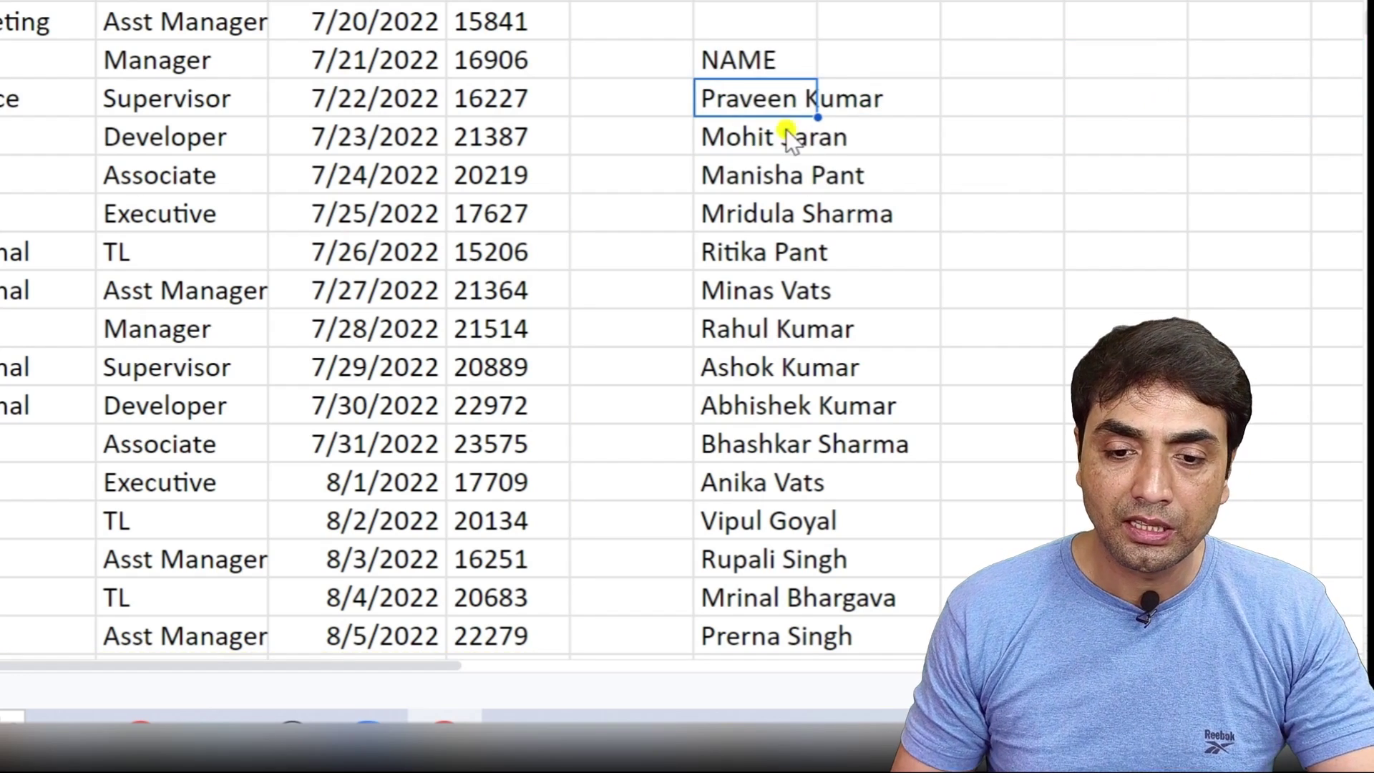
# - Examine the combined name list down to its end for leftover header rows
pyautogui.scroll(-15, 783, 207)
pyautogui.scroll(-7, 744, 444)
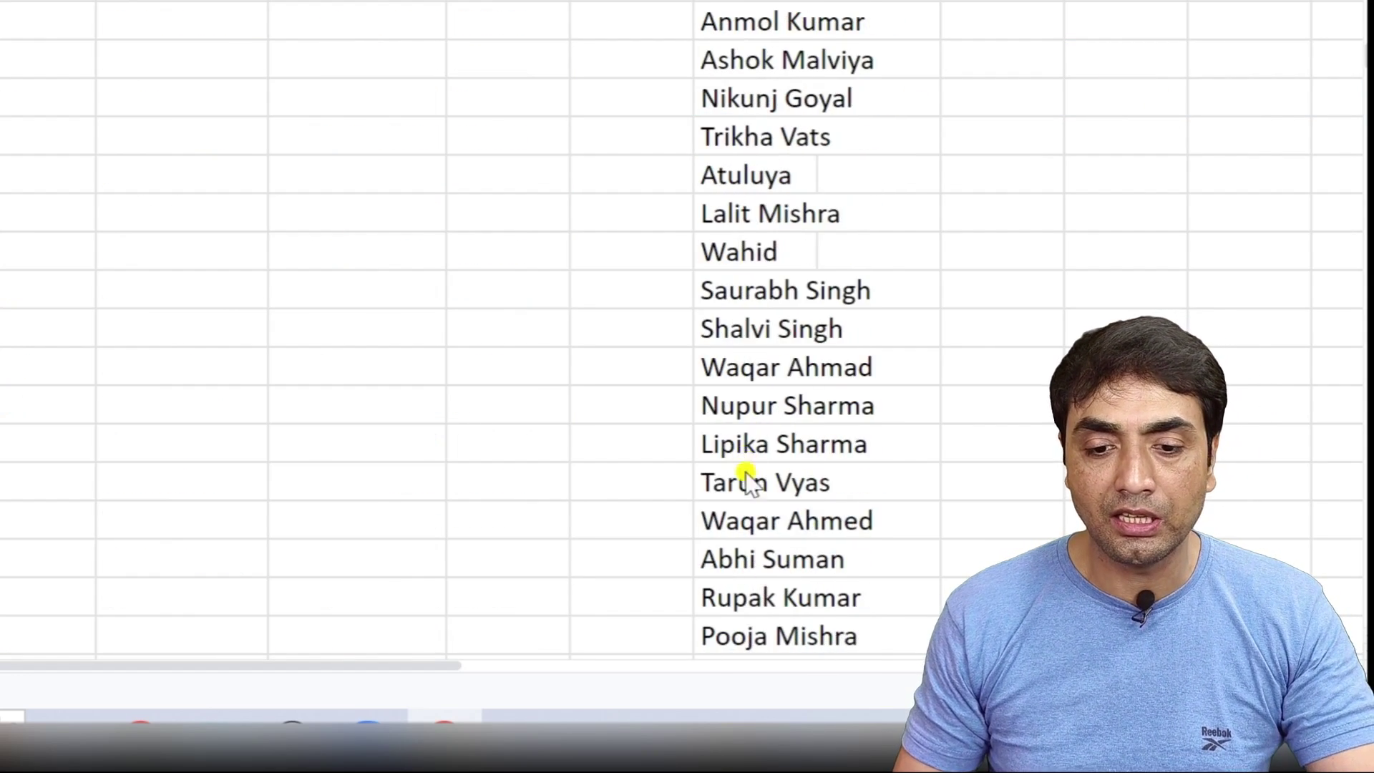
pyautogui.scroll(-8, 748, 517)
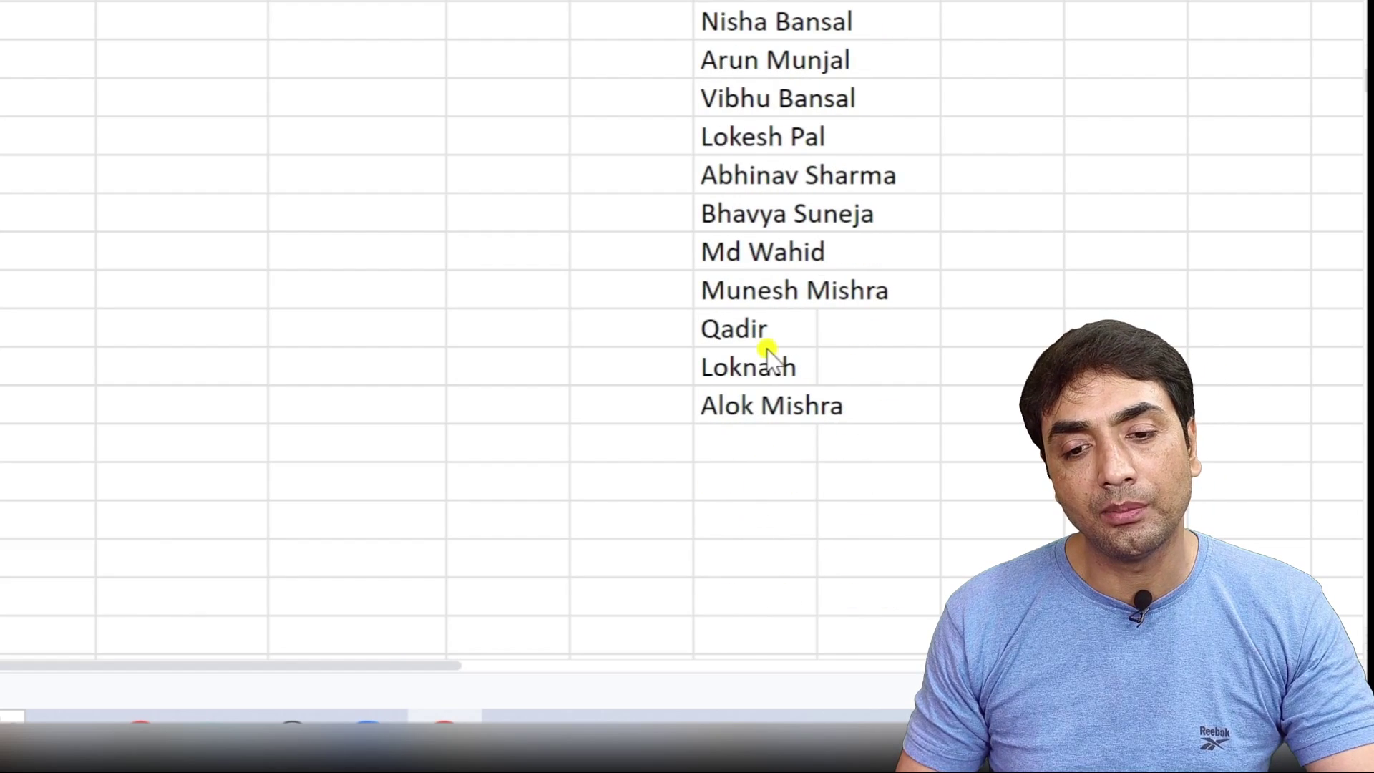
pyautogui.scroll(2, 766, 330)
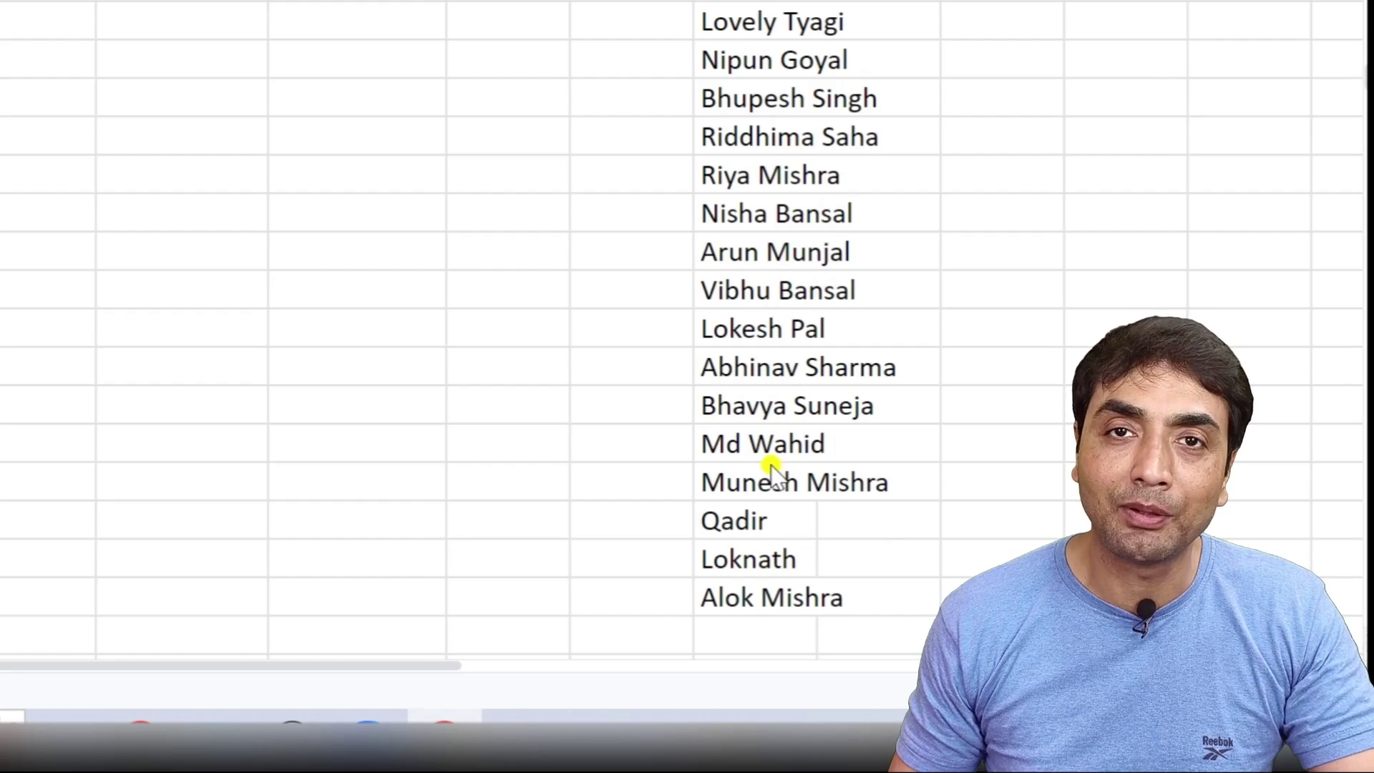
pyautogui.scroll(1, 769, 429)
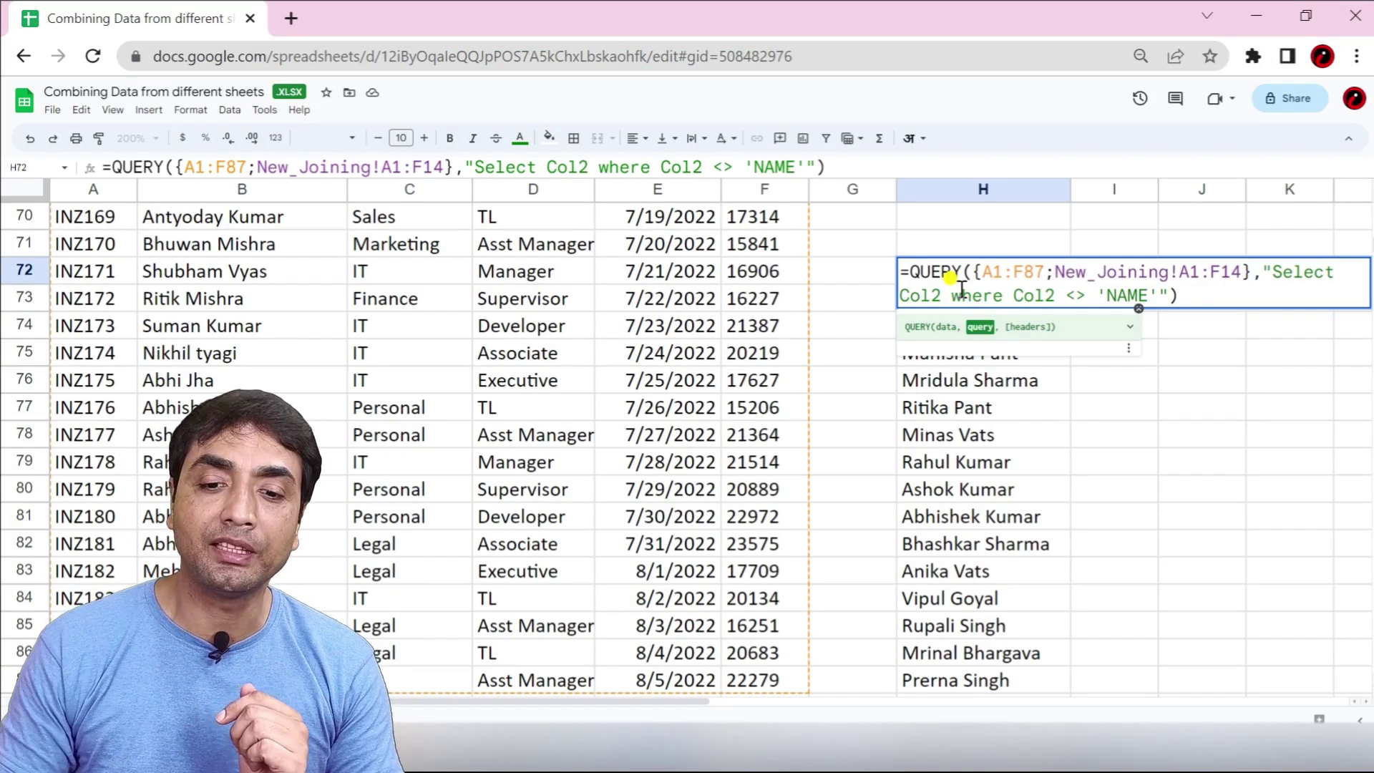
# - Add count(Col2) as a second selected column in the H72 query, ahead of the where condition
pyautogui.click(942, 283)
pyautogui.write(',')
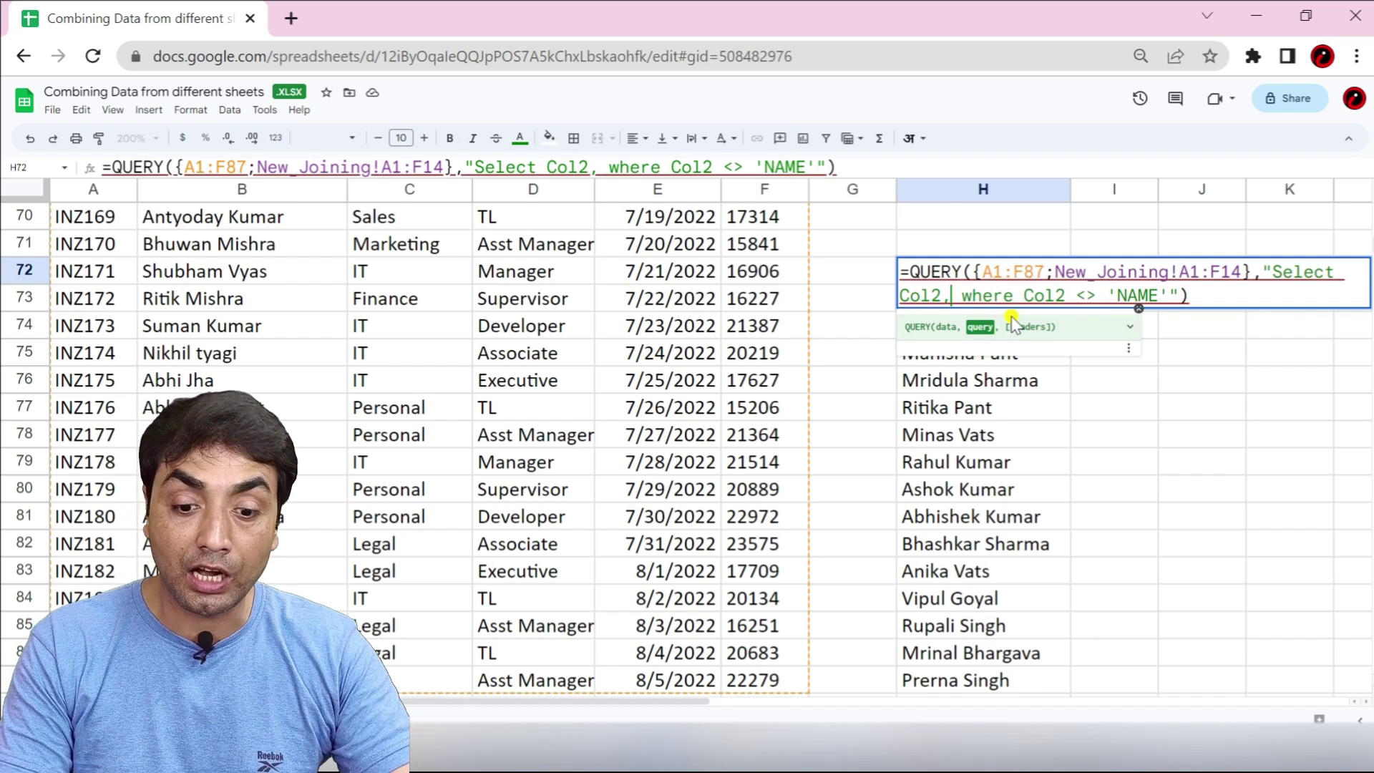
pyautogui.write(' count(Col2 ')
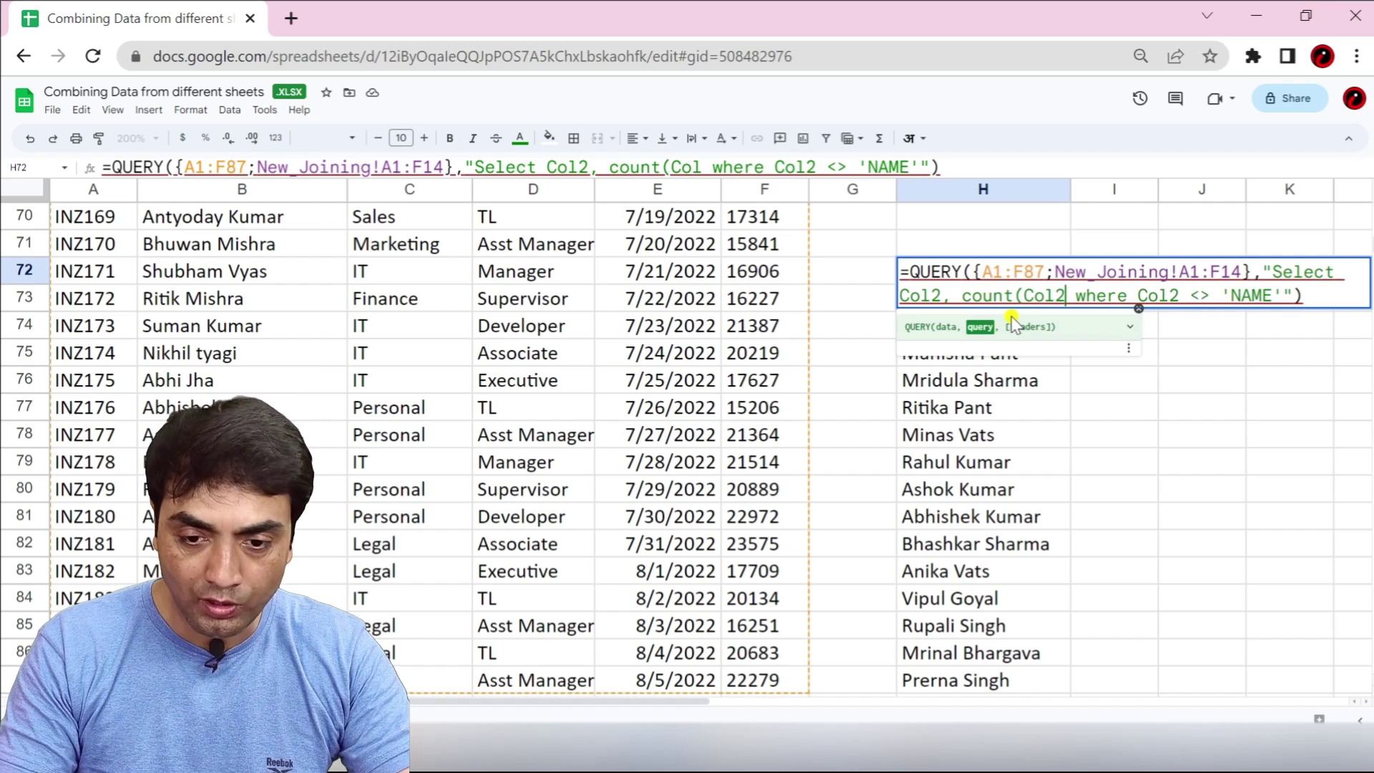
pyautogui.write(')')
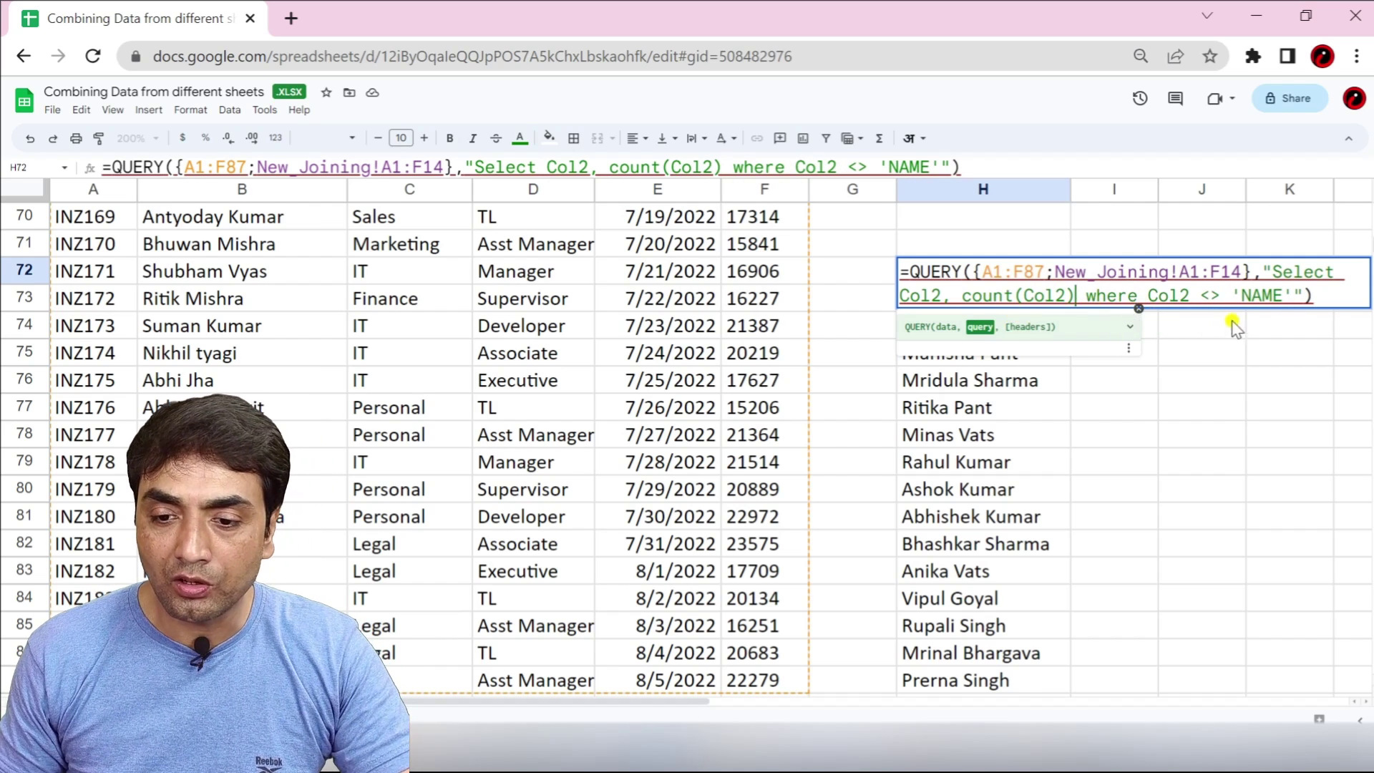
# - Append group by Col2 after the where condition in the H72 query and enter the formula
pyautogui.click(1299, 295)
pyautogui.write('g')
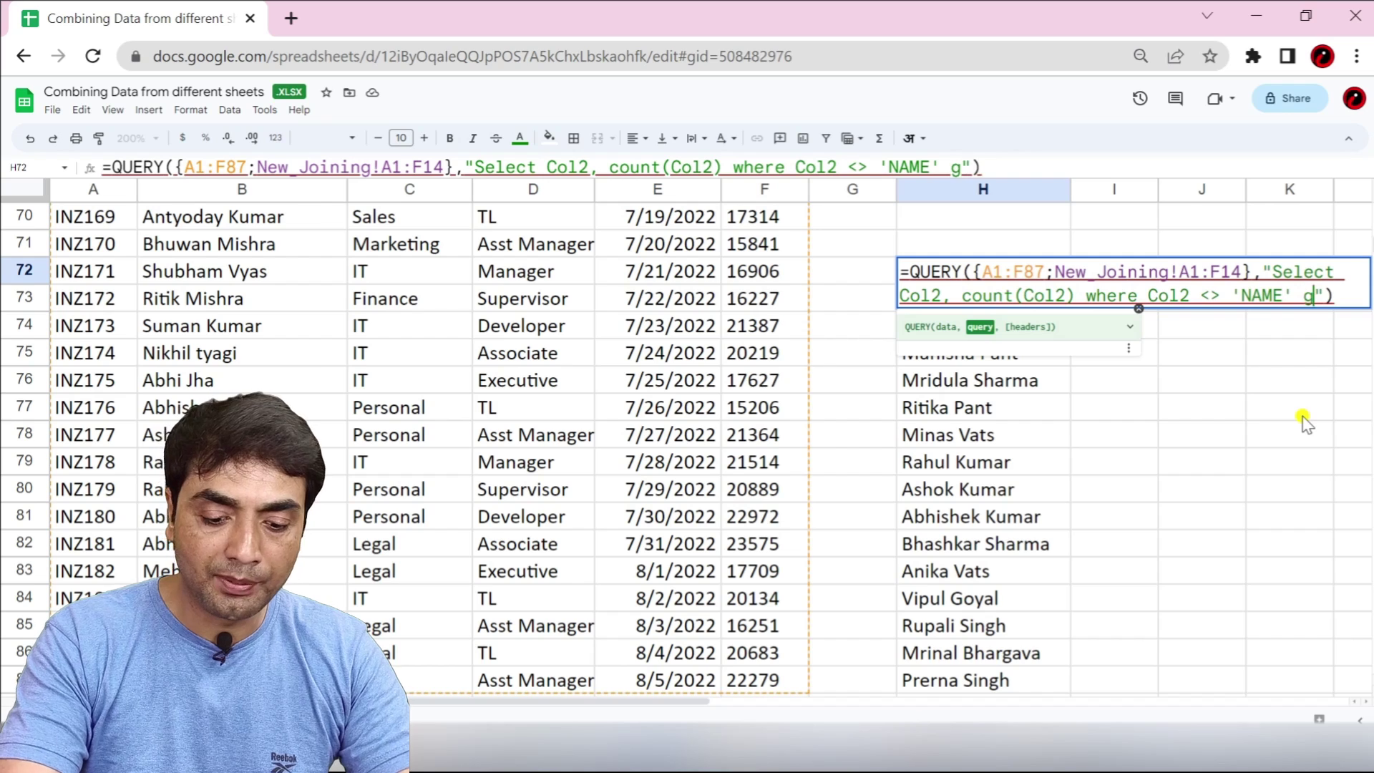
pyautogui.write('roup by ')
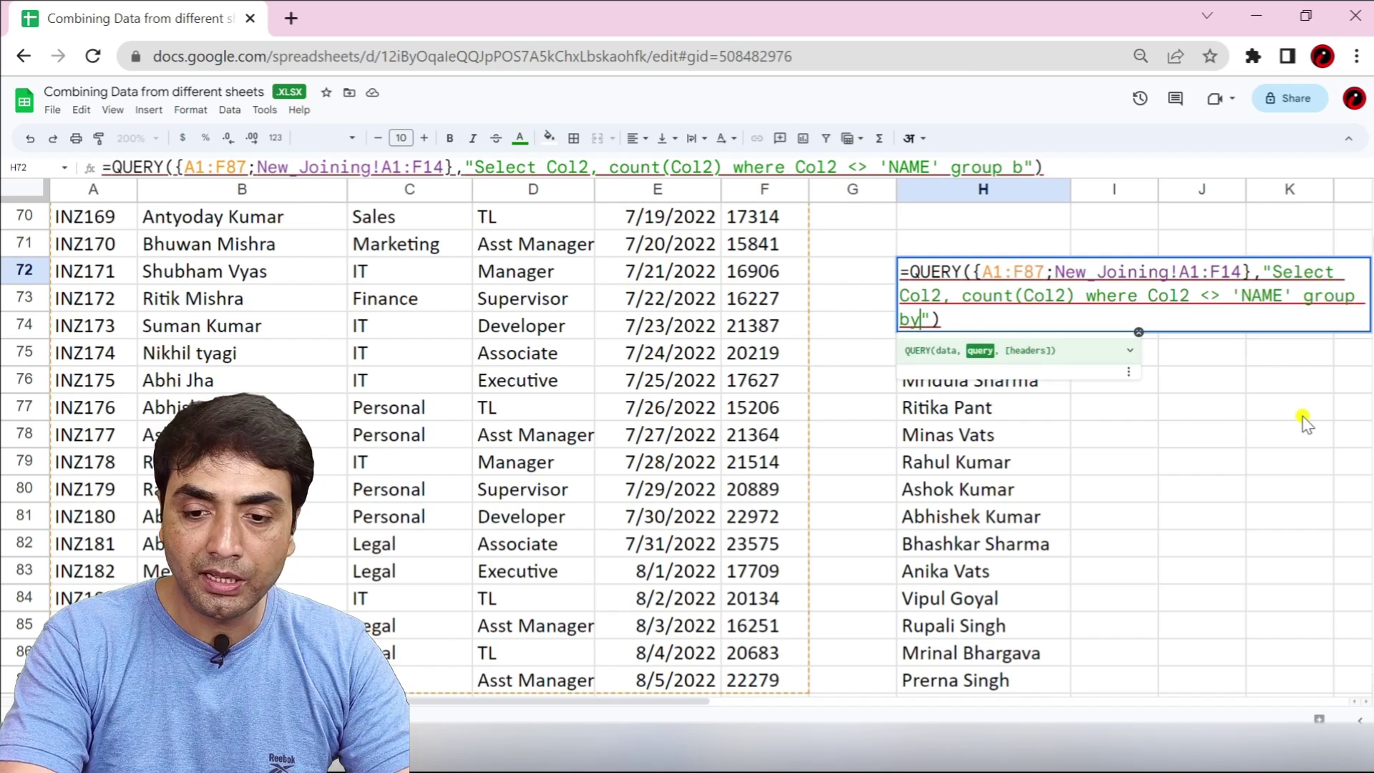
pyautogui.write('Col2')
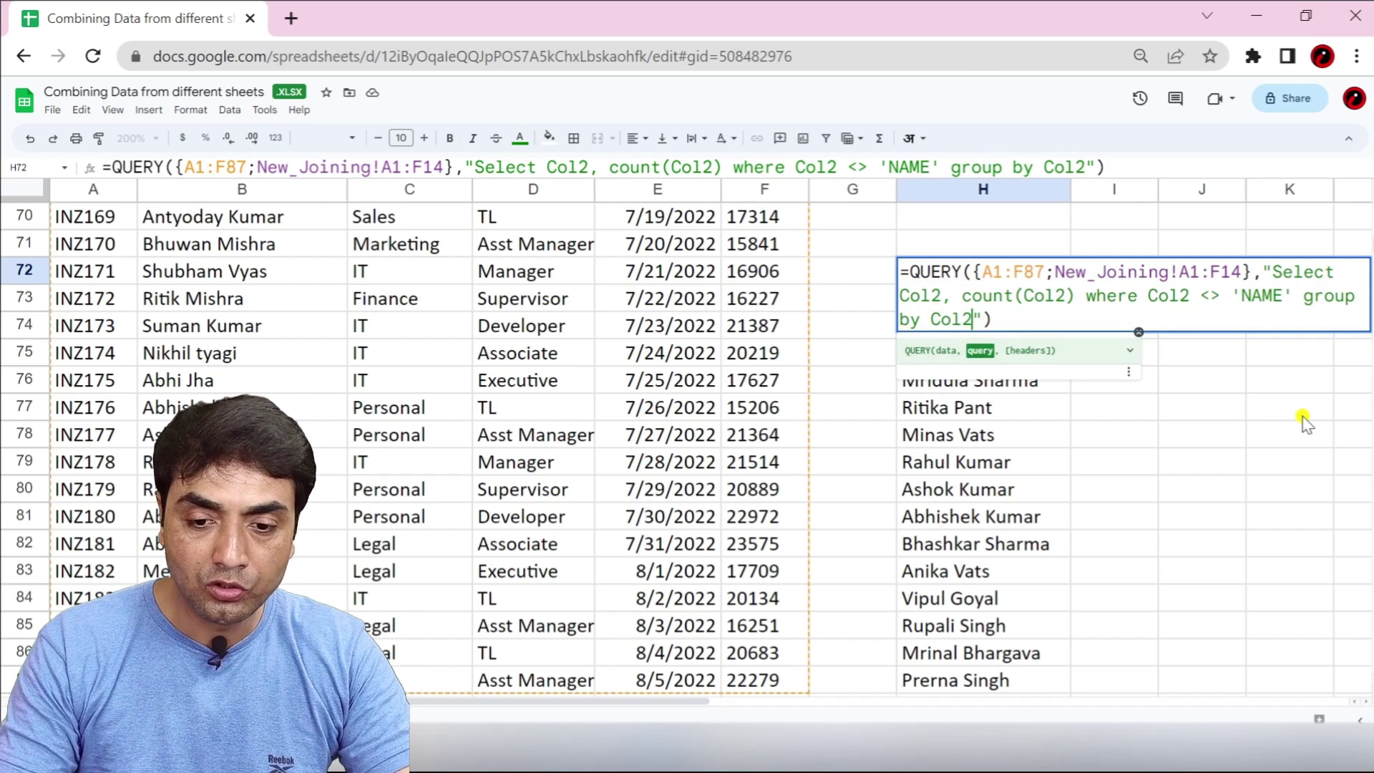
pyautogui.click(994, 314)
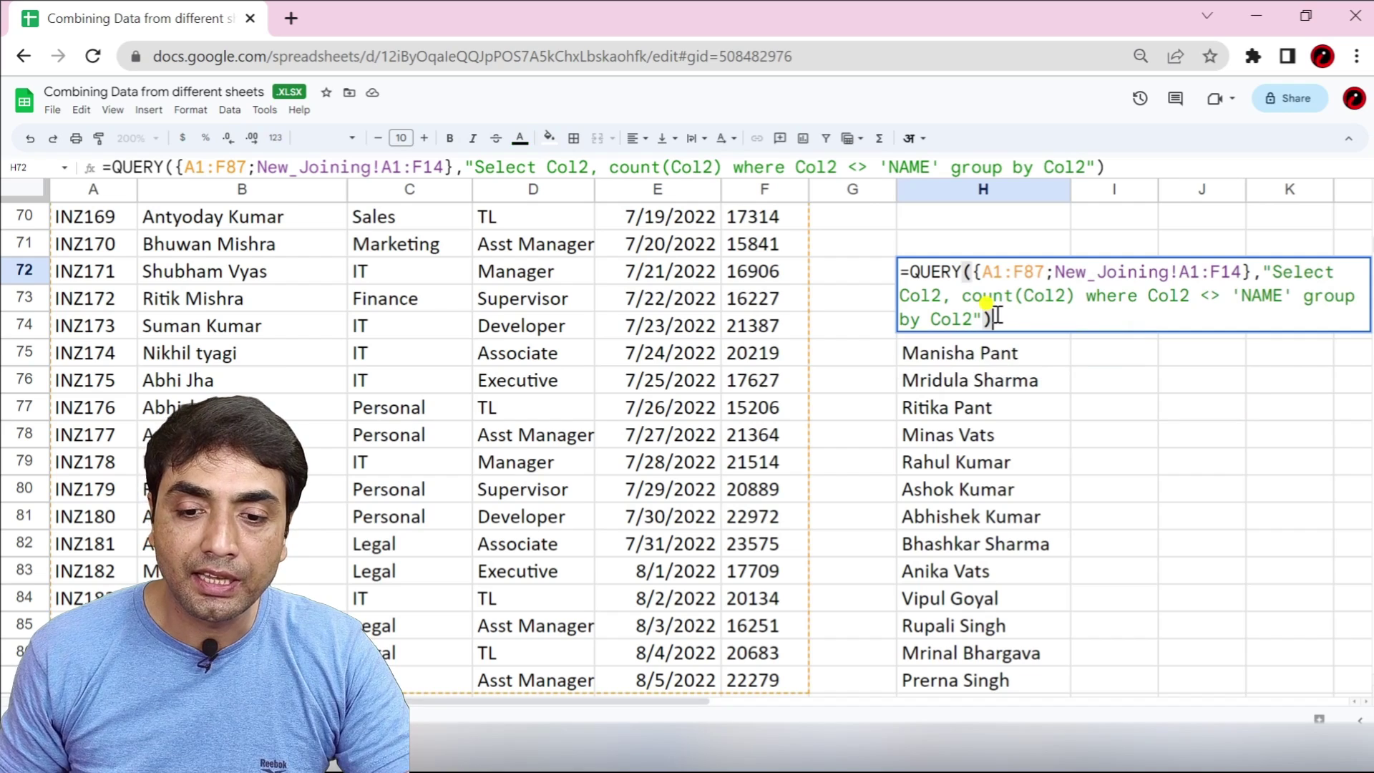
pyautogui.press('Return')
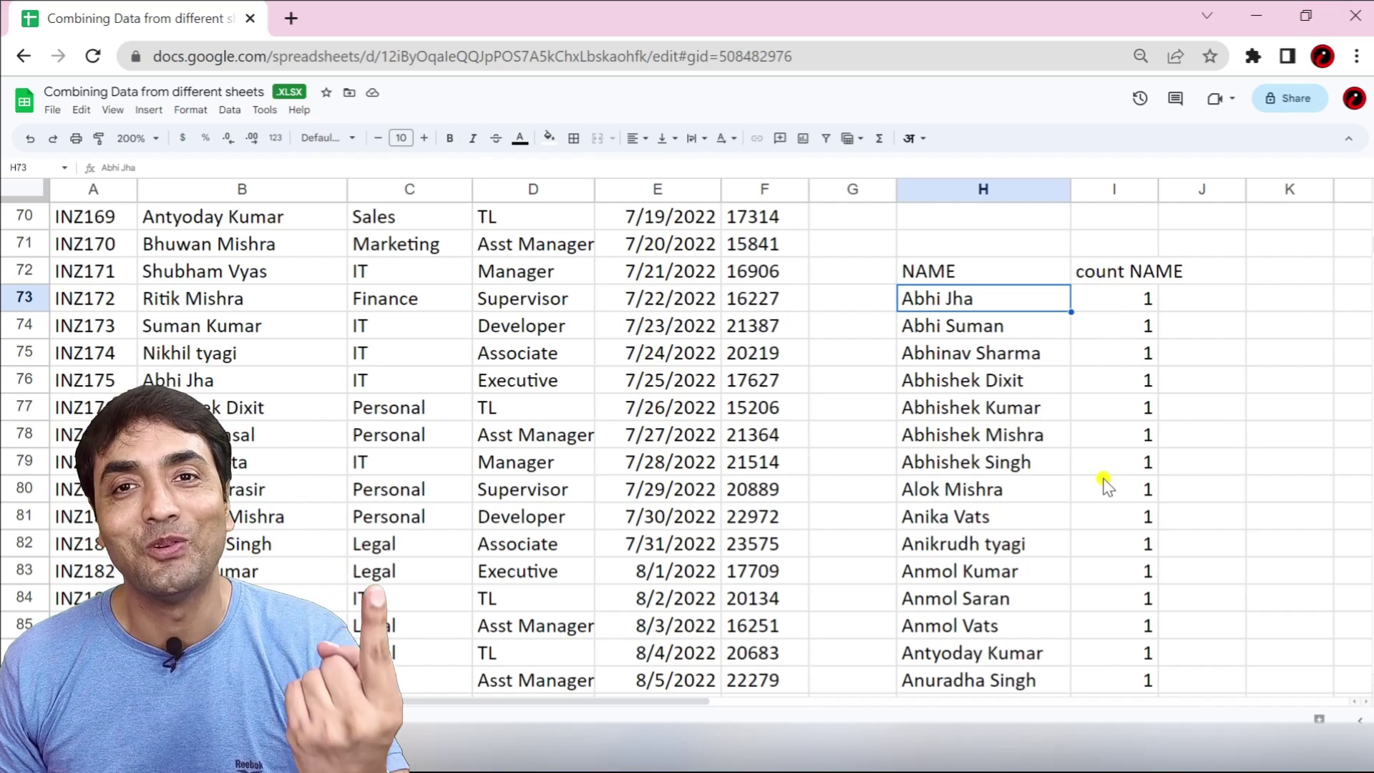
# - Replace Col2 with Col3 in the Select, count and group by parts of the H72 query, enter it, and fit column I to its contents
pyautogui.click(911, 266)
pyautogui.doubleClick(930, 276)
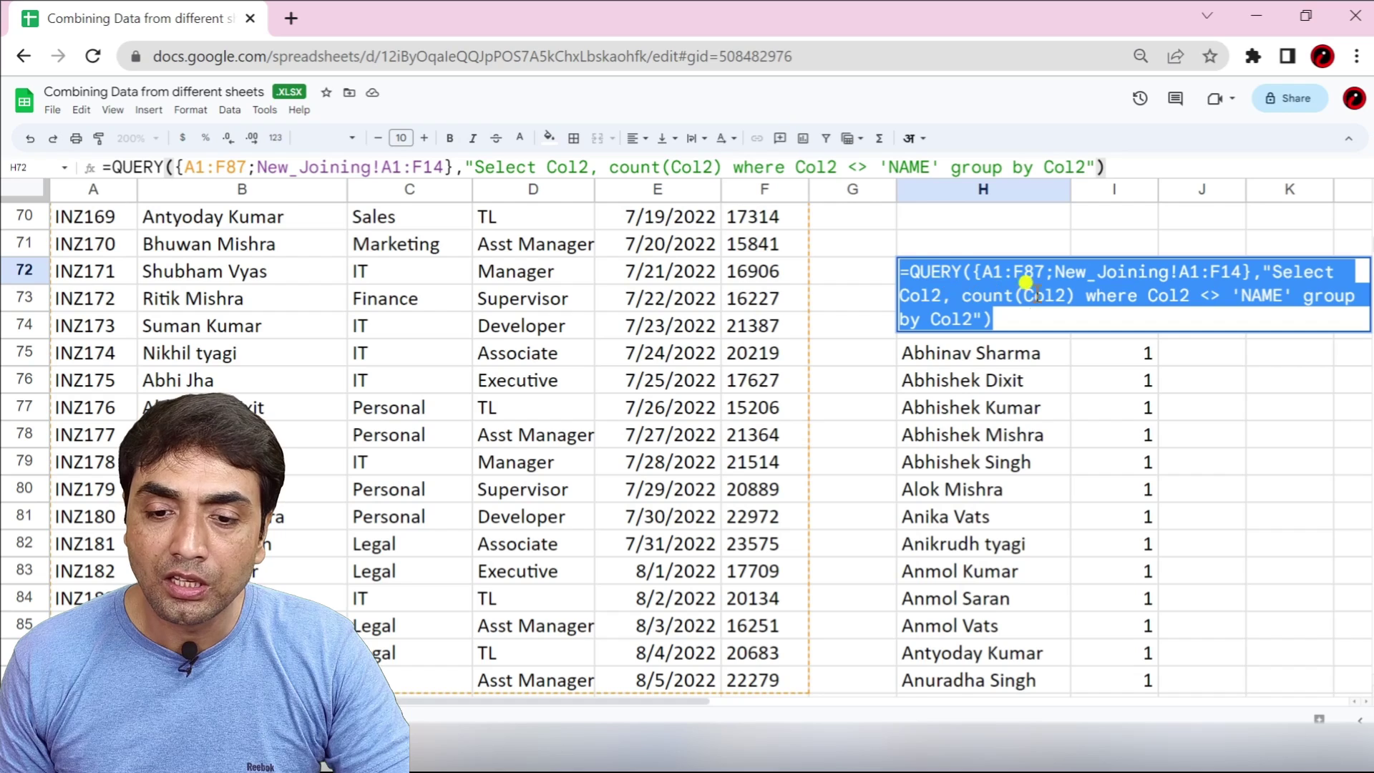
pyautogui.click(1027, 274)
pyautogui.press('BackSpace')
pyautogui.write('3')
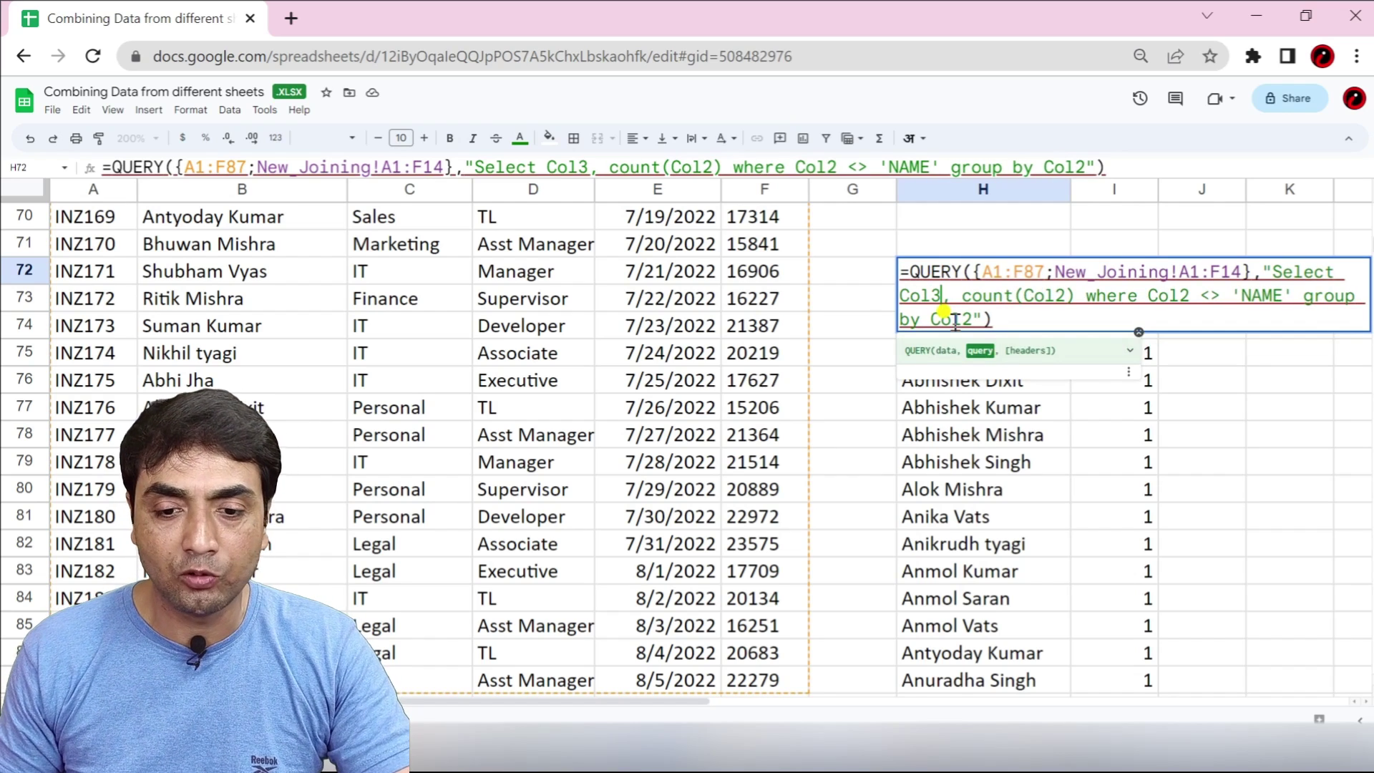
pyautogui.click(1068, 295)
pyautogui.press('BackSpace')
pyautogui.write('3')
pyautogui.click(975, 320)
pyautogui.write('3')
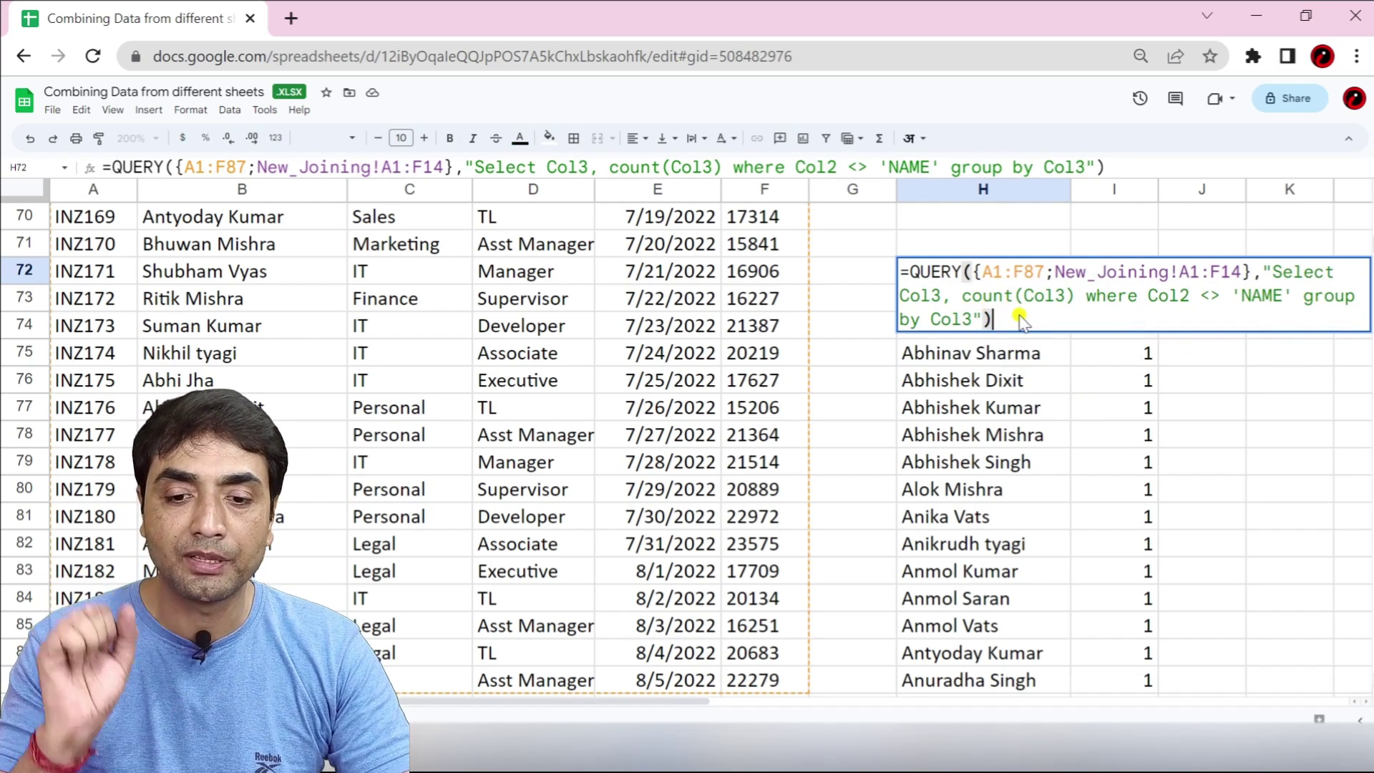
pyautogui.press('Return')
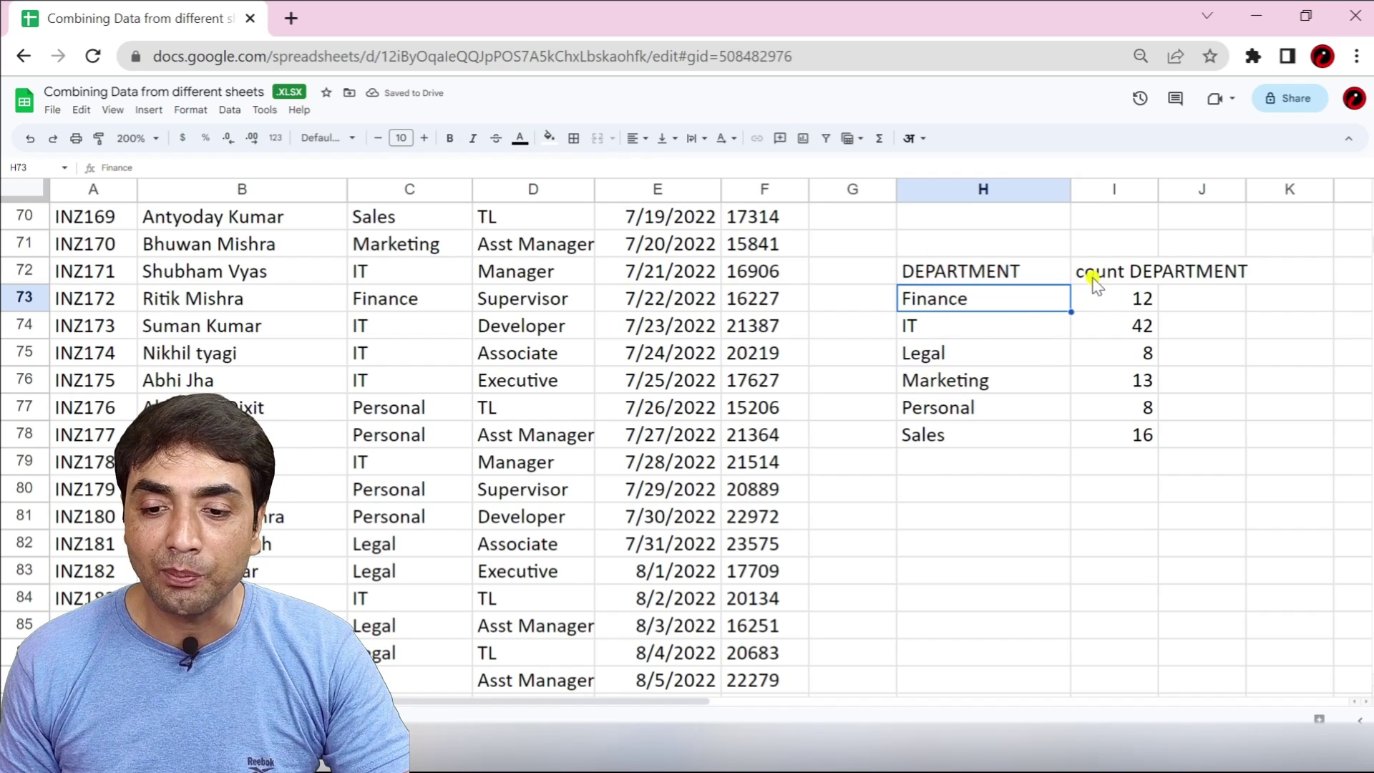
pyautogui.doubleClick(1158, 187)
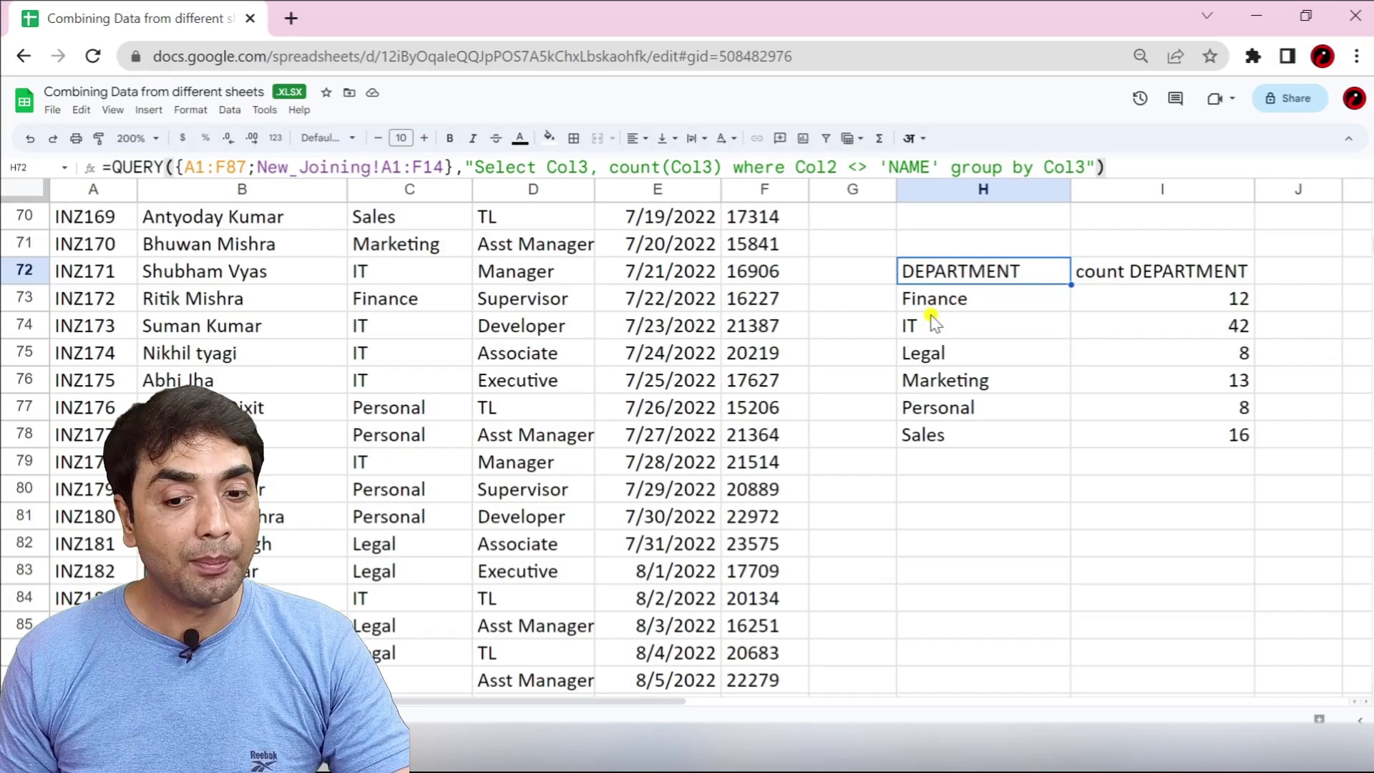
# - Append order by count(Col3) DESC to the H72 query, enter the formula and review it
pyautogui.doubleClick(937, 276)
pyautogui.doubleClick(964, 304)
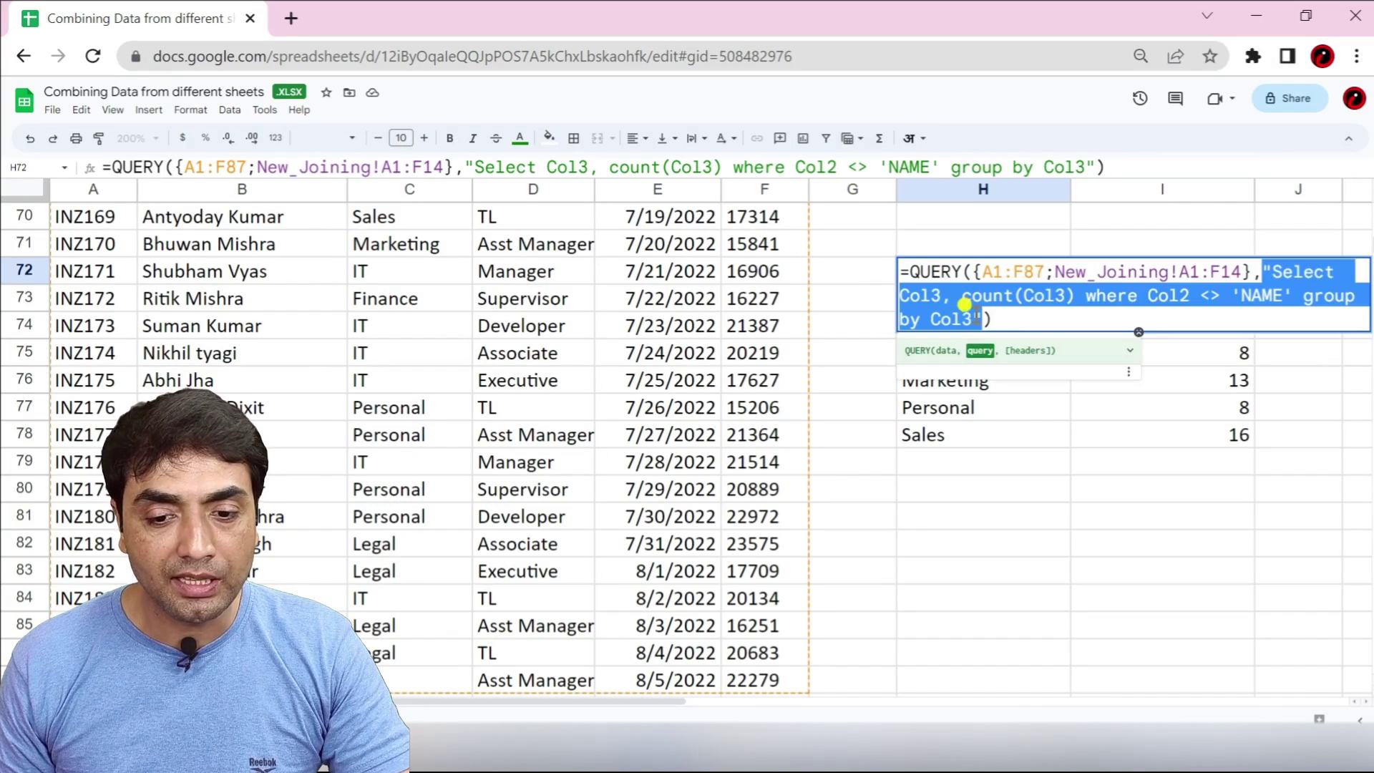
pyautogui.click(976, 319)
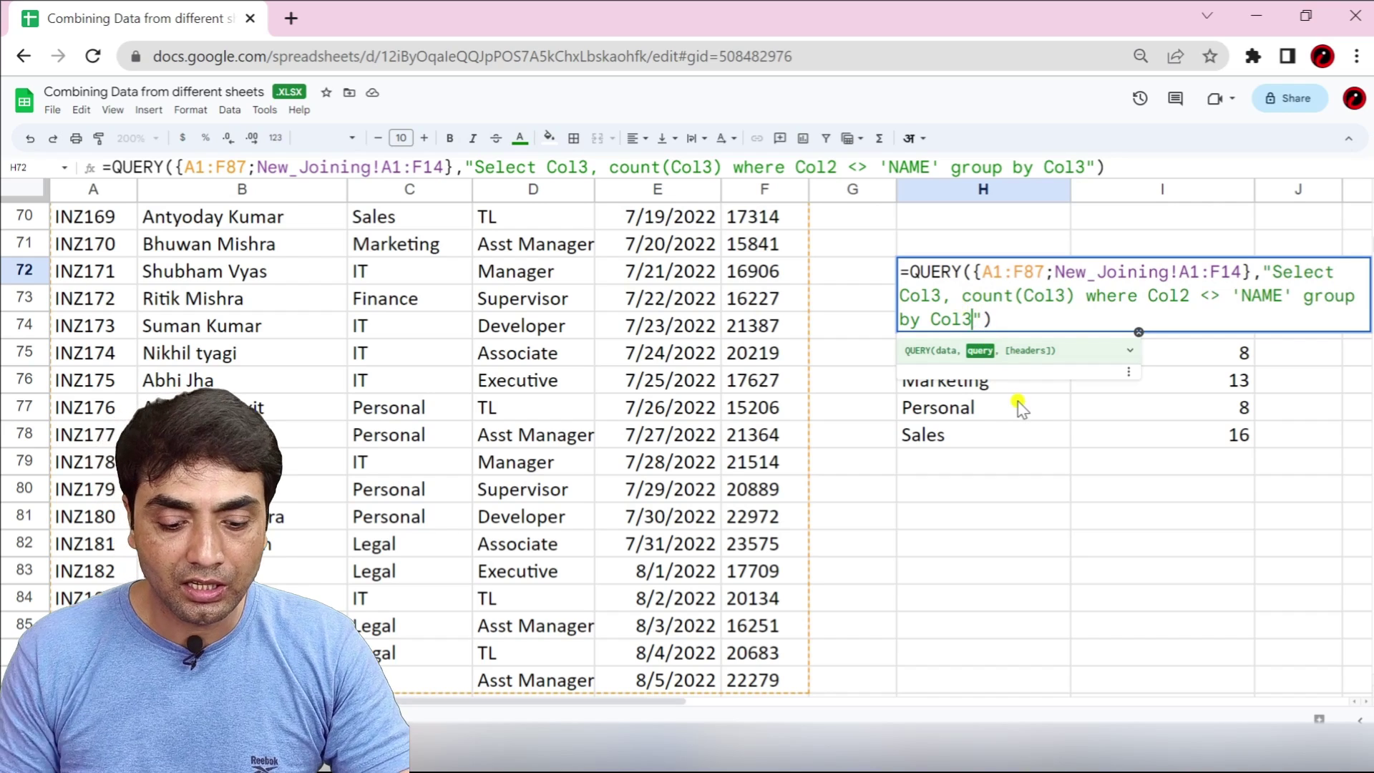
pyautogui.write('order by cou')
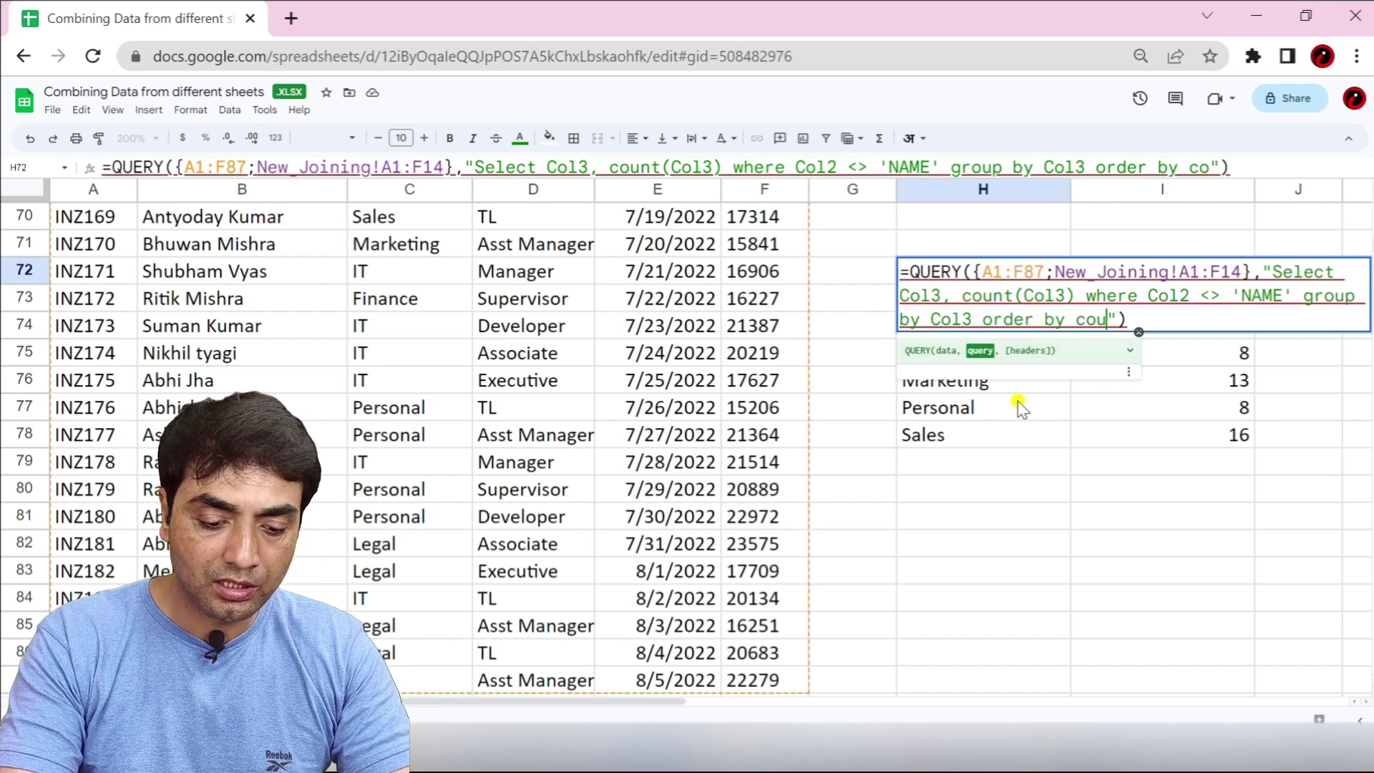
pyautogui.write('nt(Col3) ')
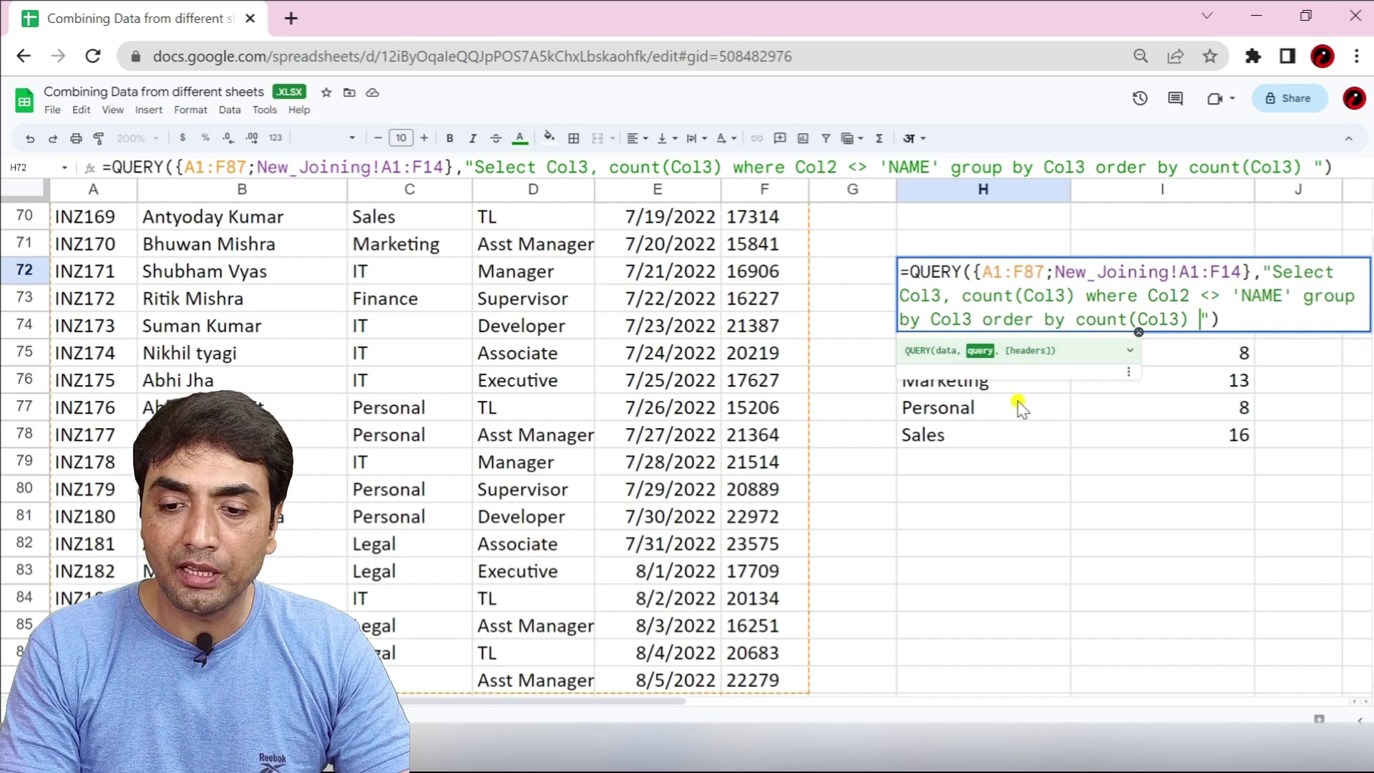
pyautogui.write('DES')
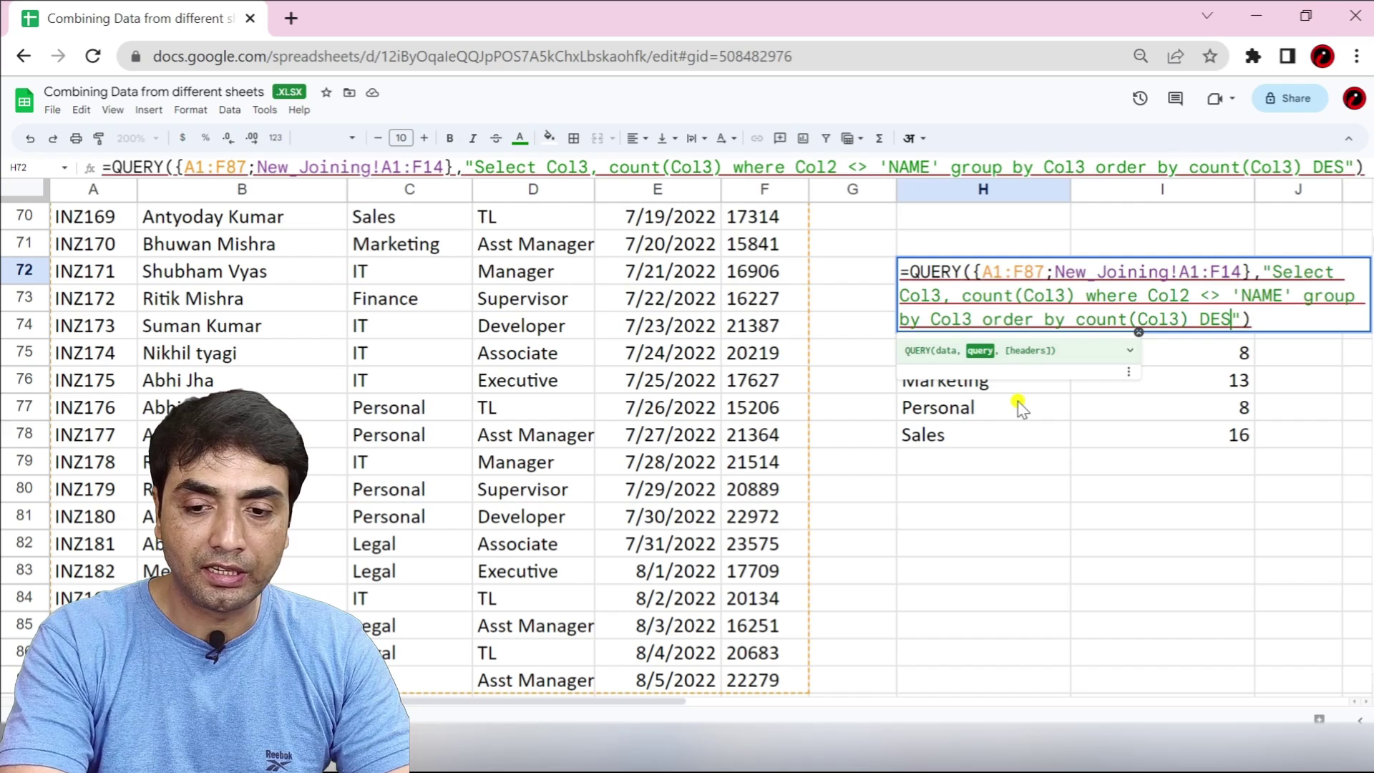
pyautogui.write('C')
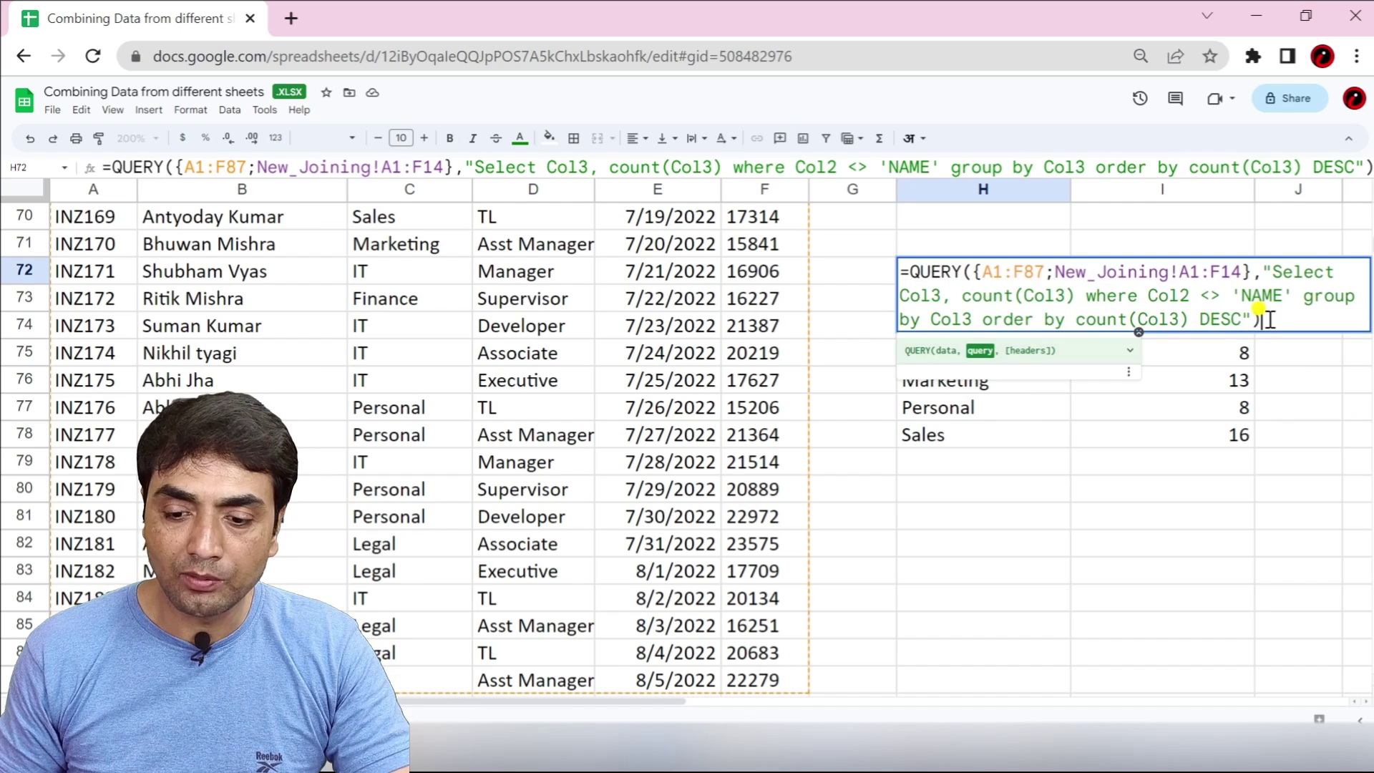
pyautogui.press('Return')
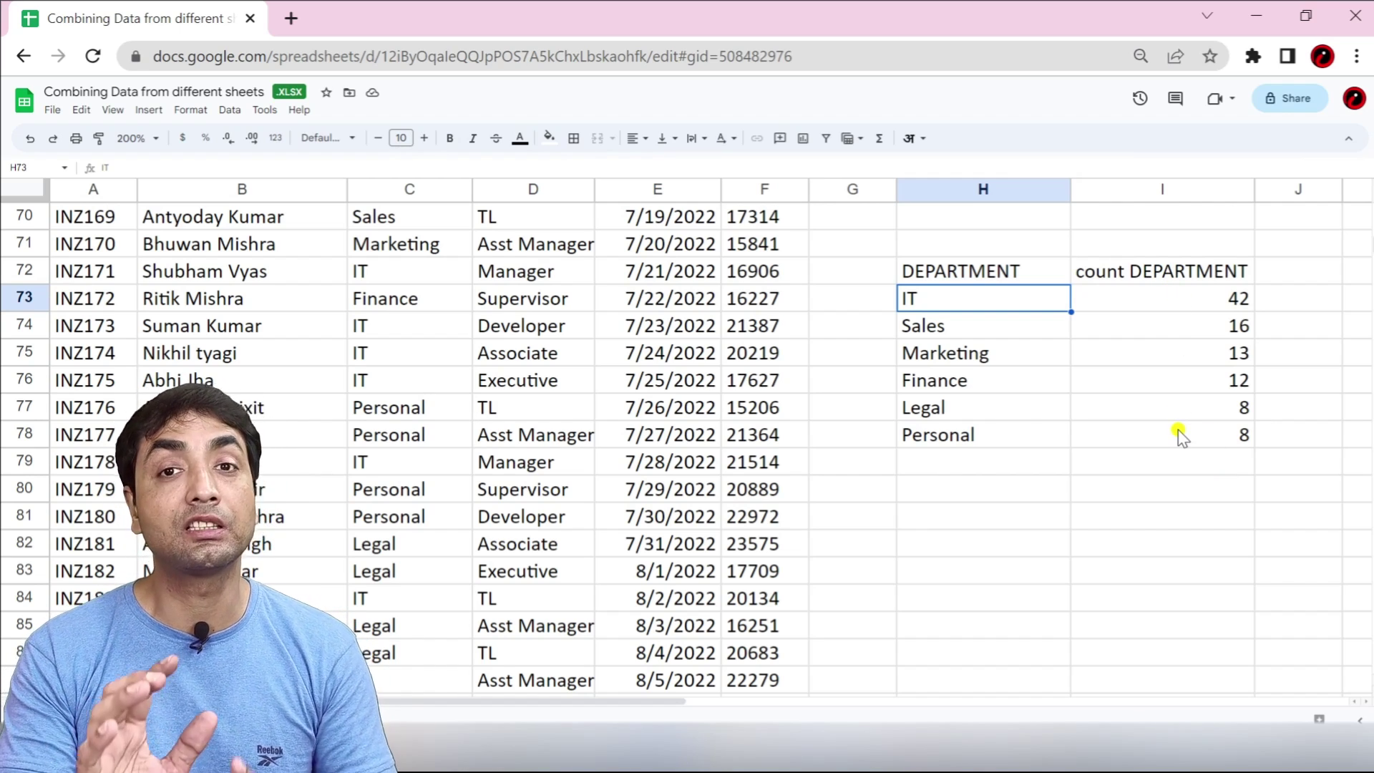
pyautogui.doubleClick(934, 276)
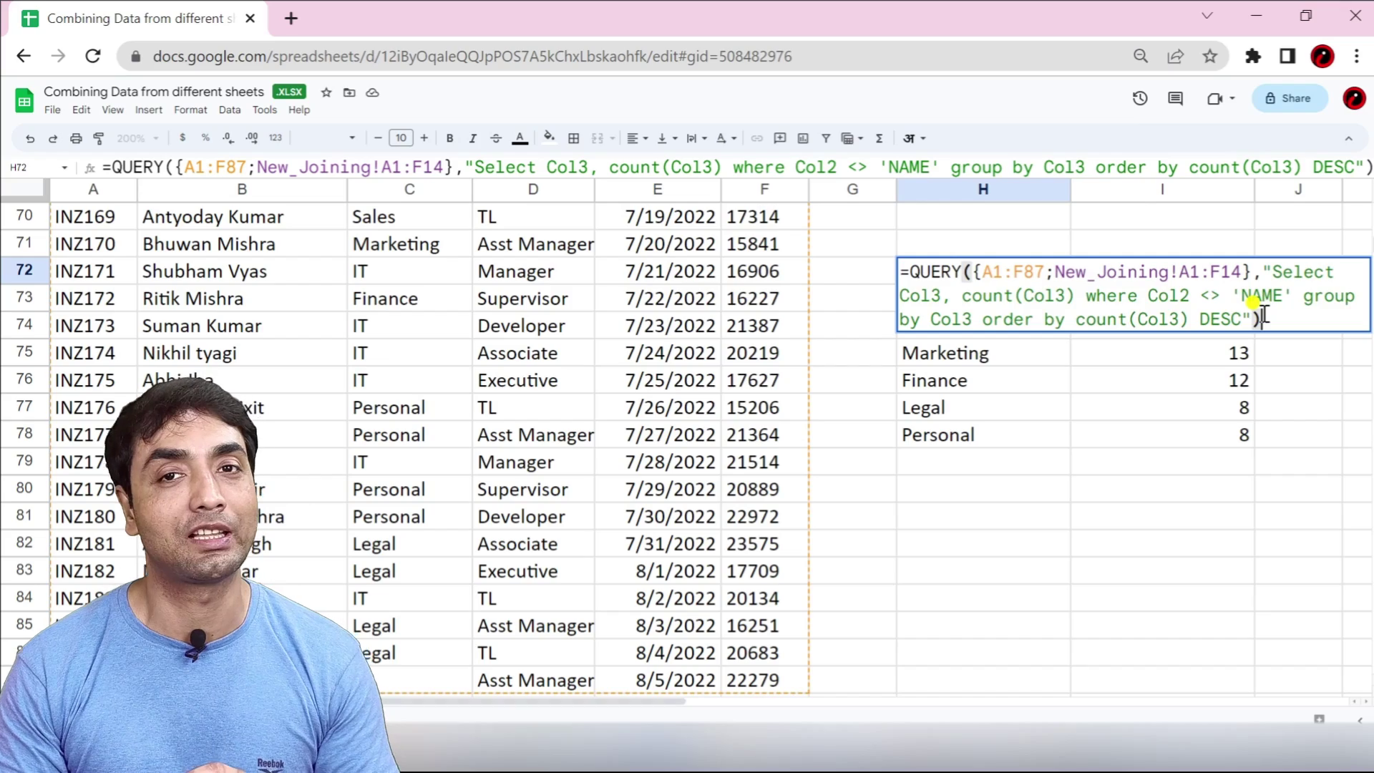
pyautogui.press('Return')
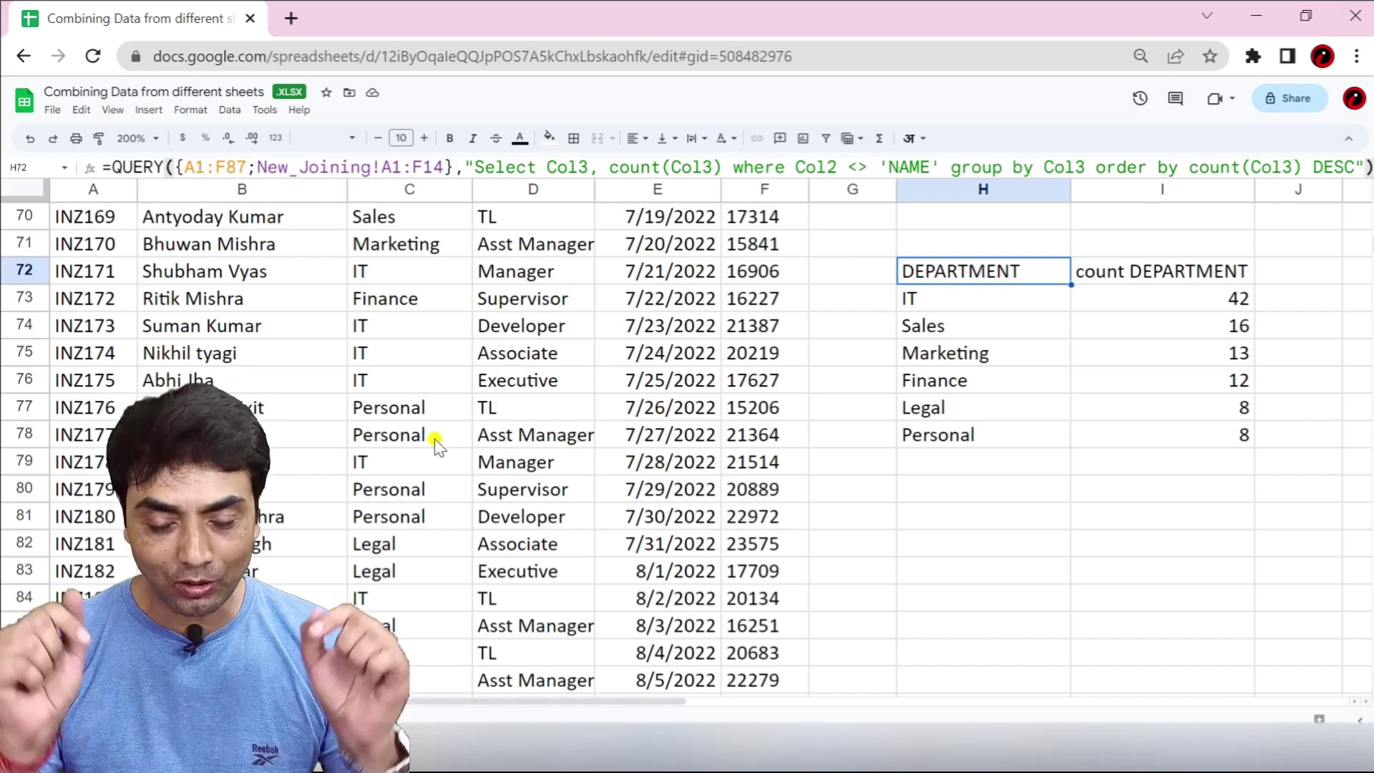